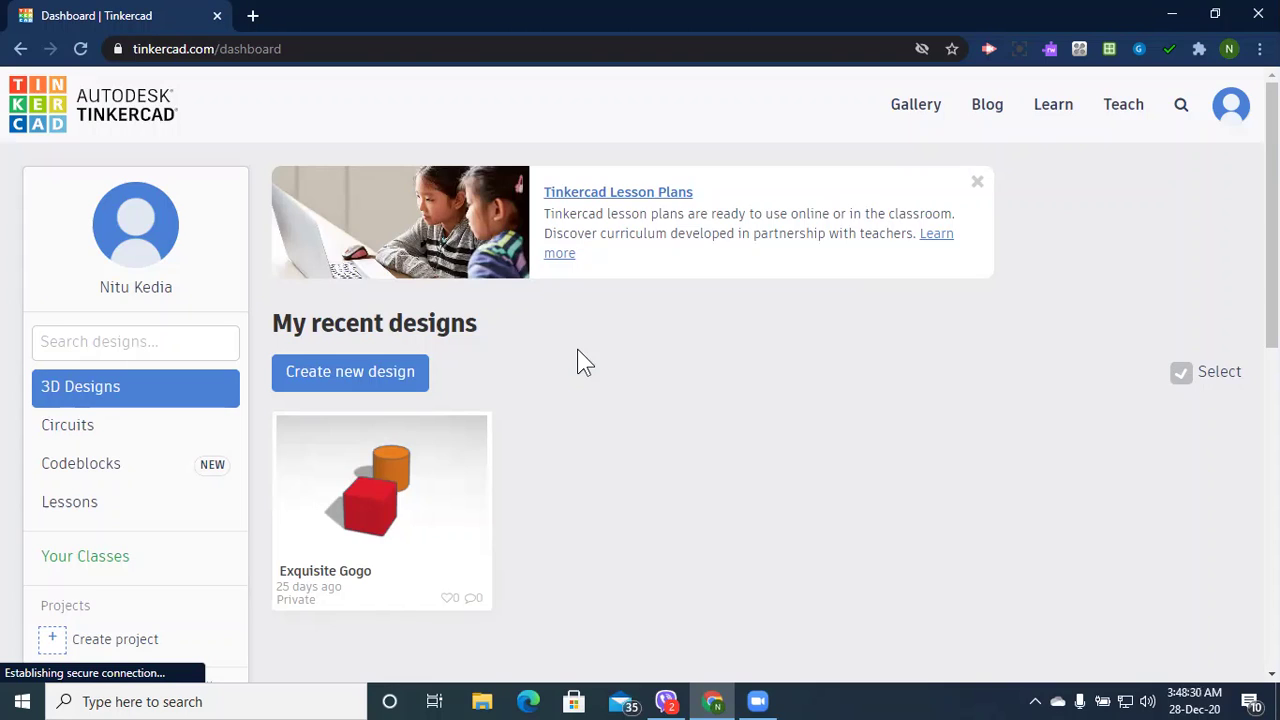
- Create a new circuit design and set the component library to show all components
left_click(66, 428)
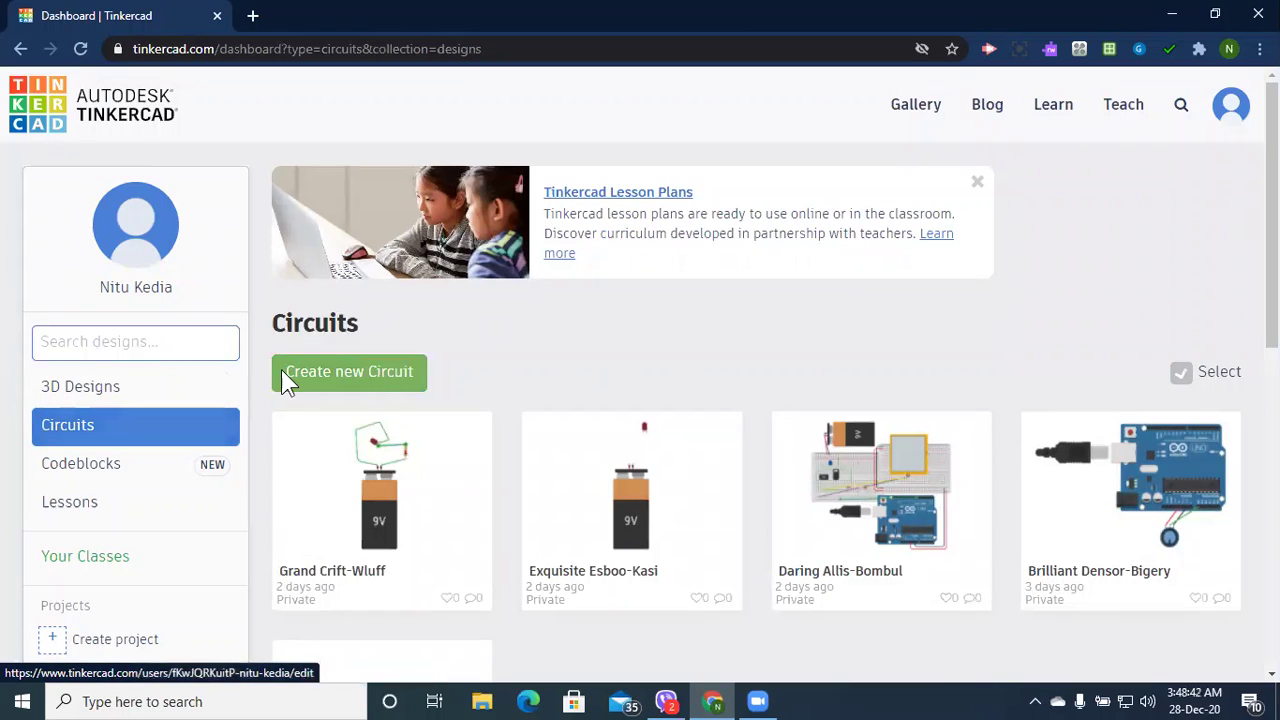
left_click(330, 378)
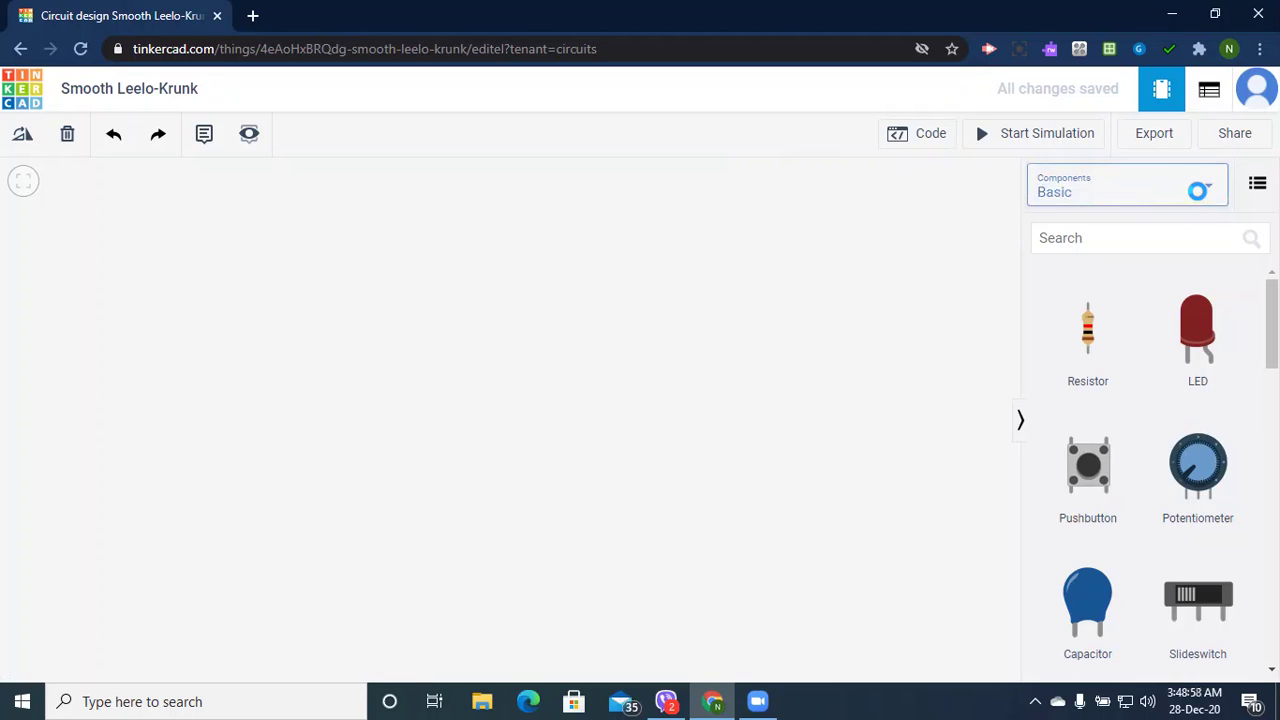
left_click(1197, 190)
left_click(1078, 268)
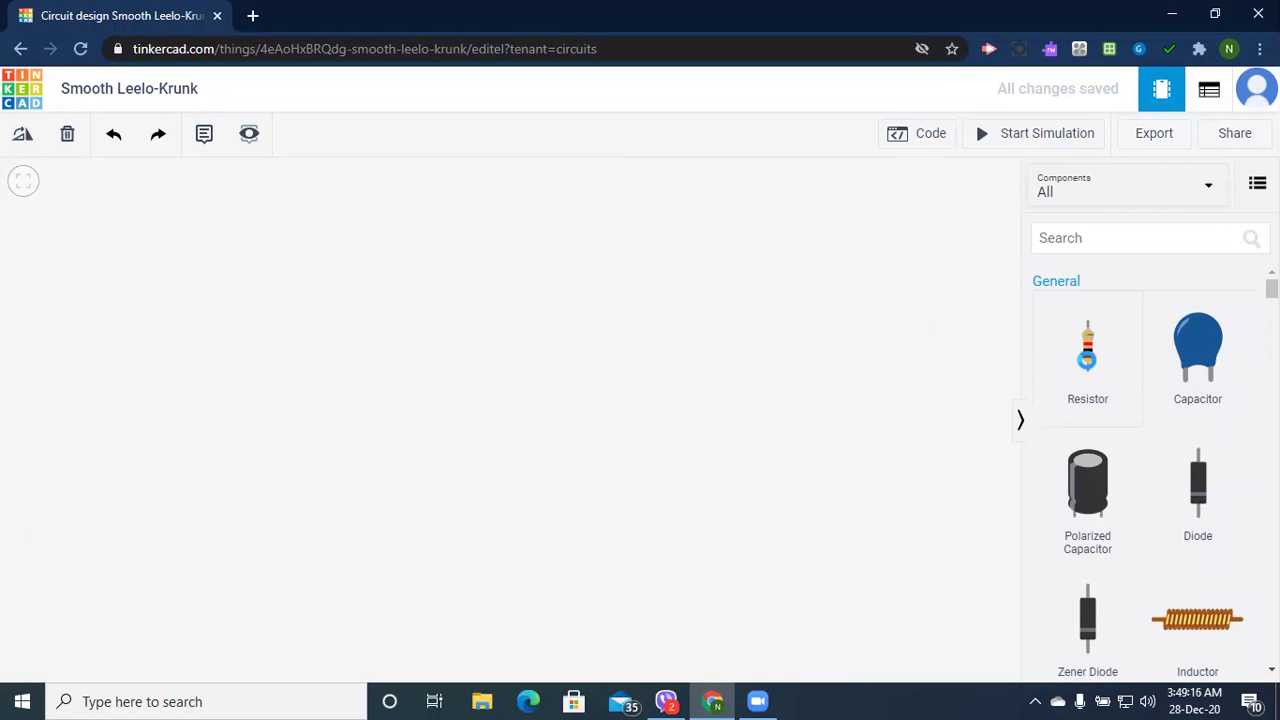
- Place a resistor in the middle of the workspace, then find "power supply" in the components and place one beside the resistor
left_click_drag(1085, 355, 552, 367)
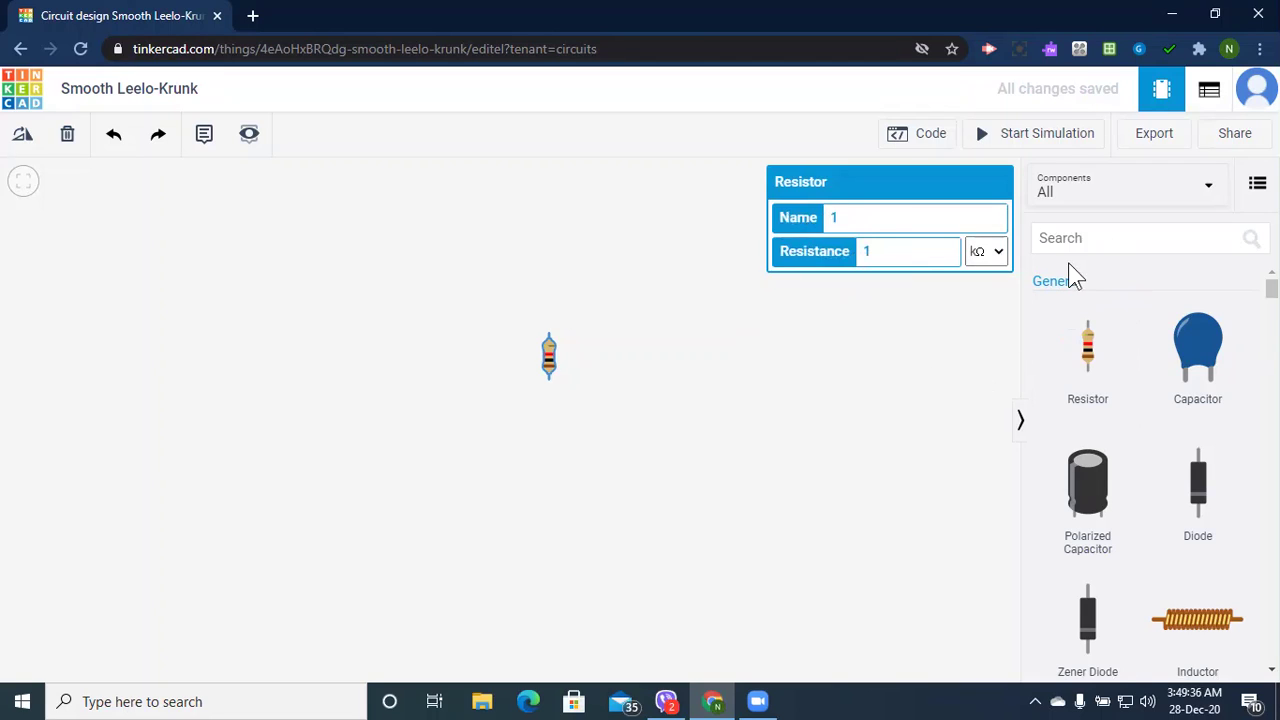
left_click(1084, 239)
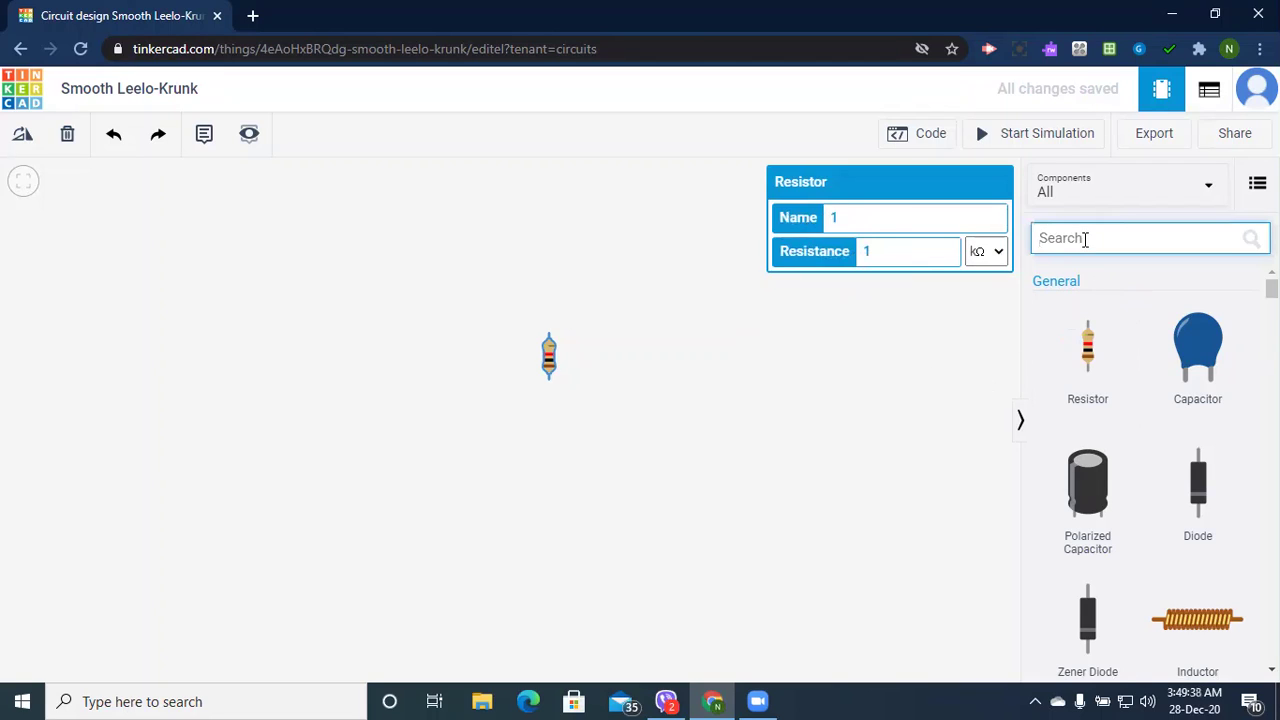
type("power")
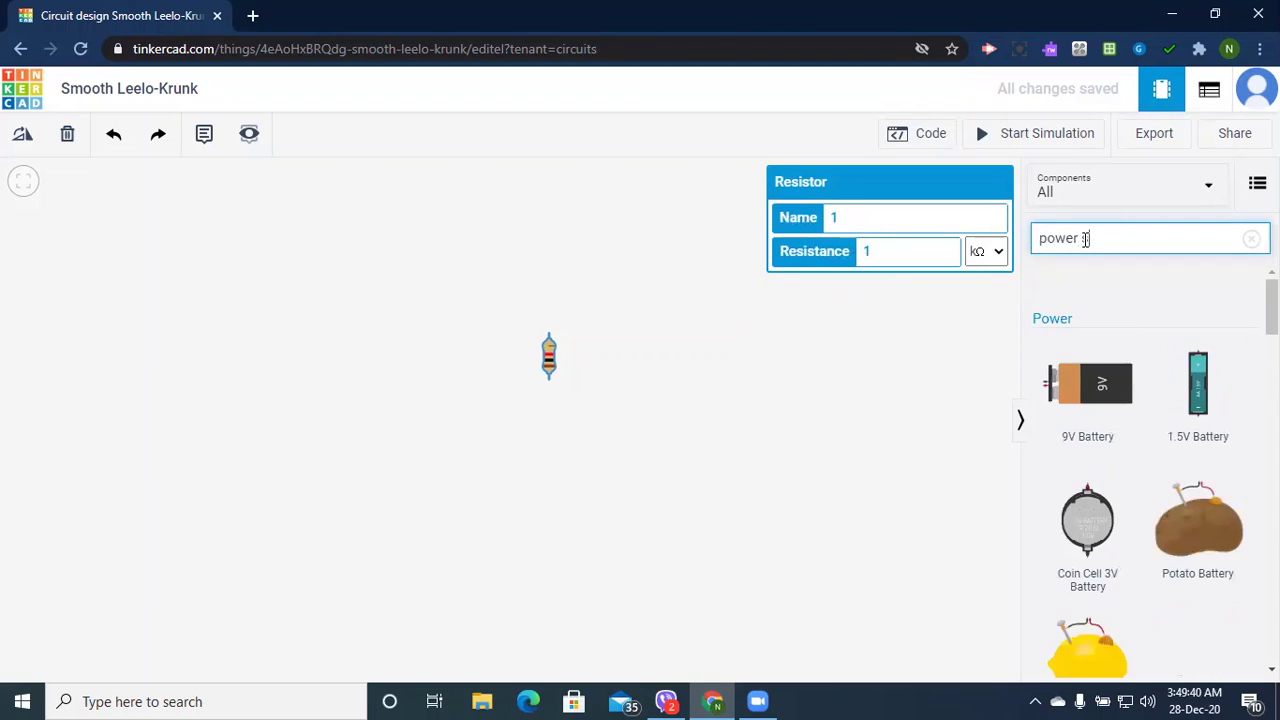
type(" supply")
key("Return")
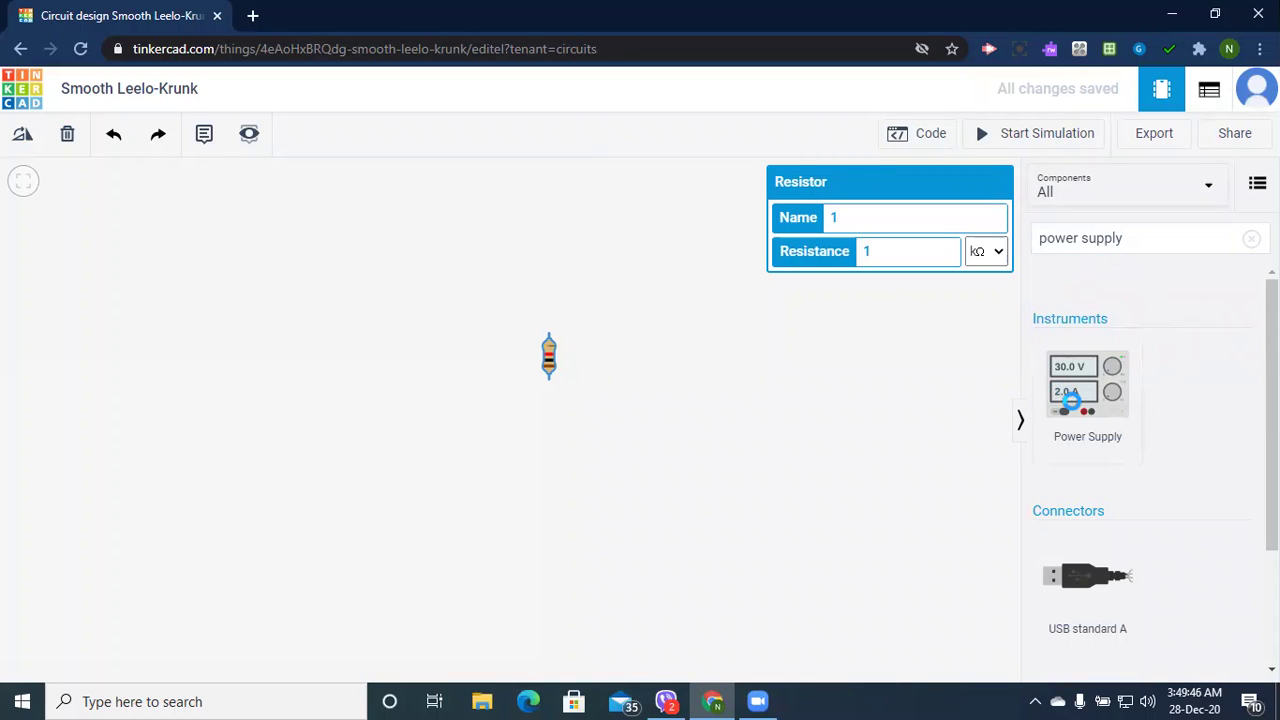
left_click_drag(1068, 395, 731, 330)
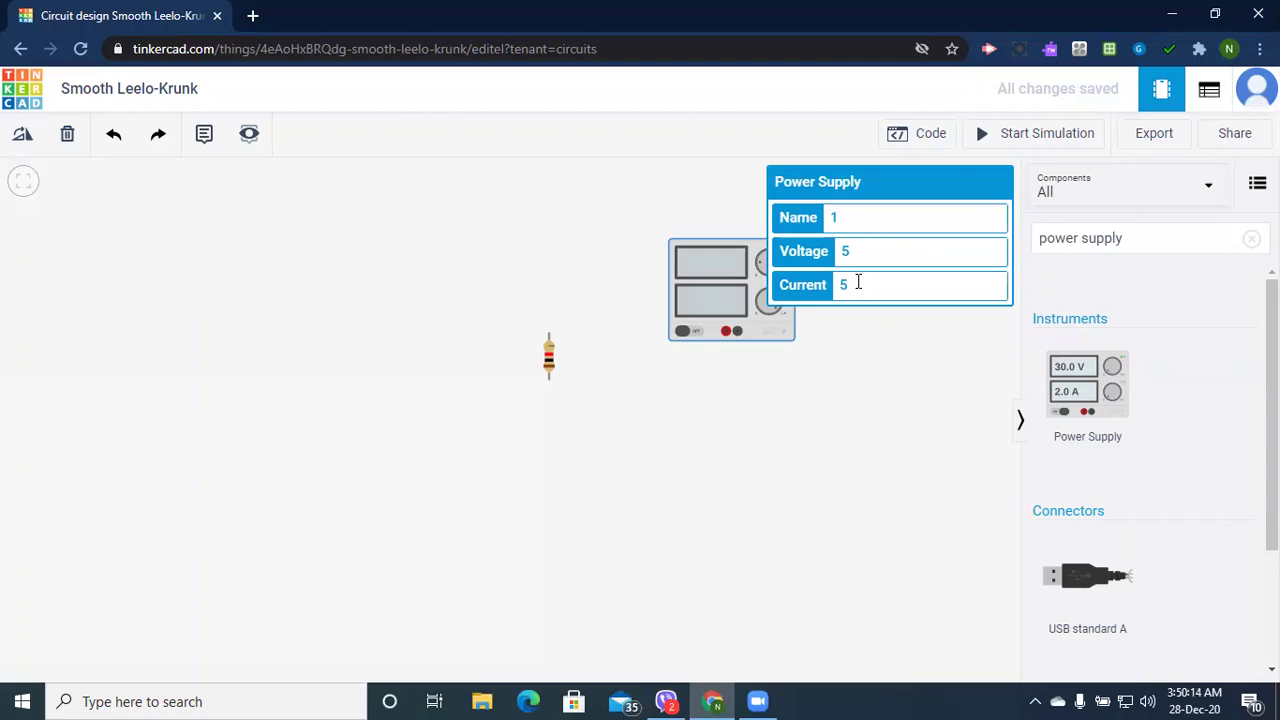
left_click_drag(719, 242, 712, 297)
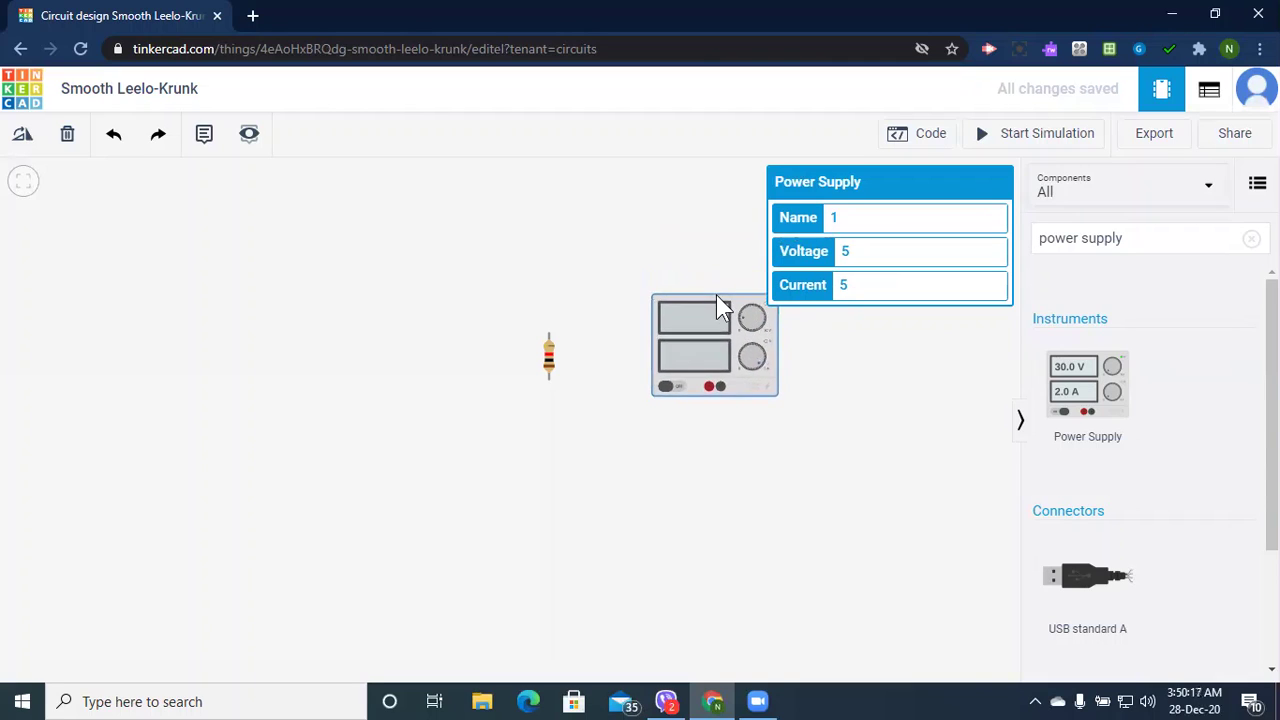
- Wire the power supply's positive terminal to the resistor's lower terminal, routing the wire below both components
left_click(708, 390)
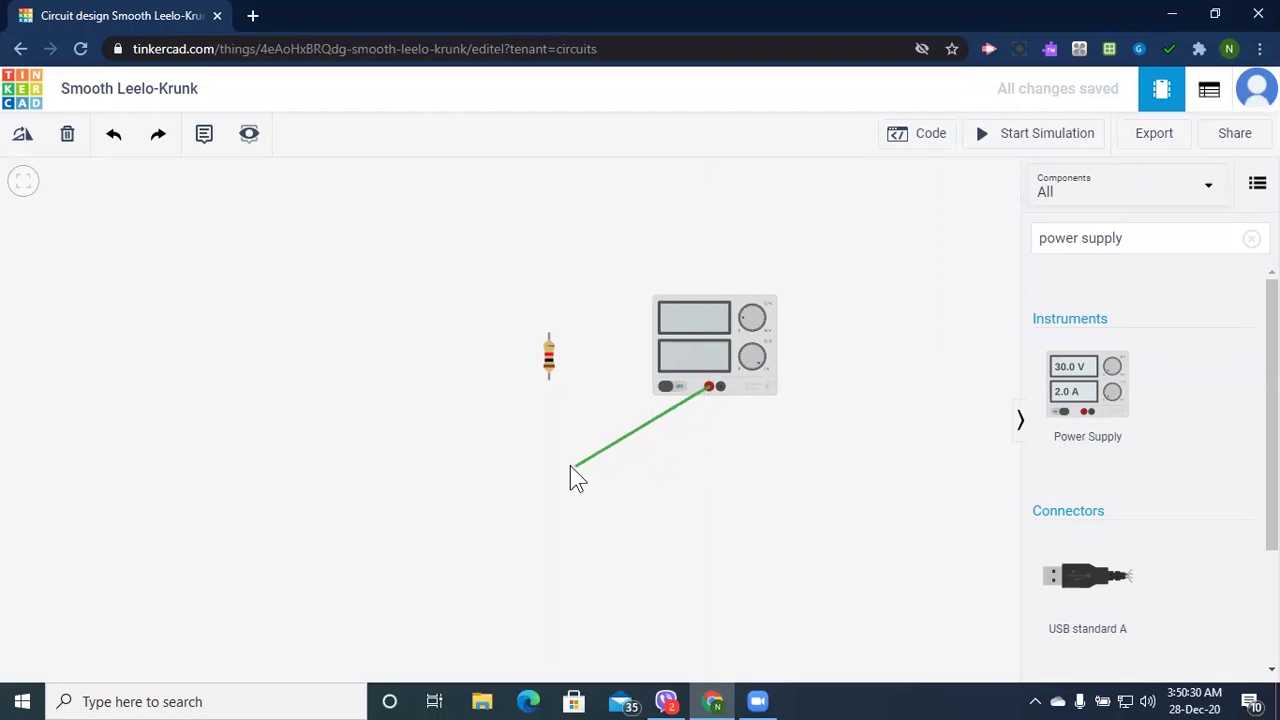
left_click(707, 457)
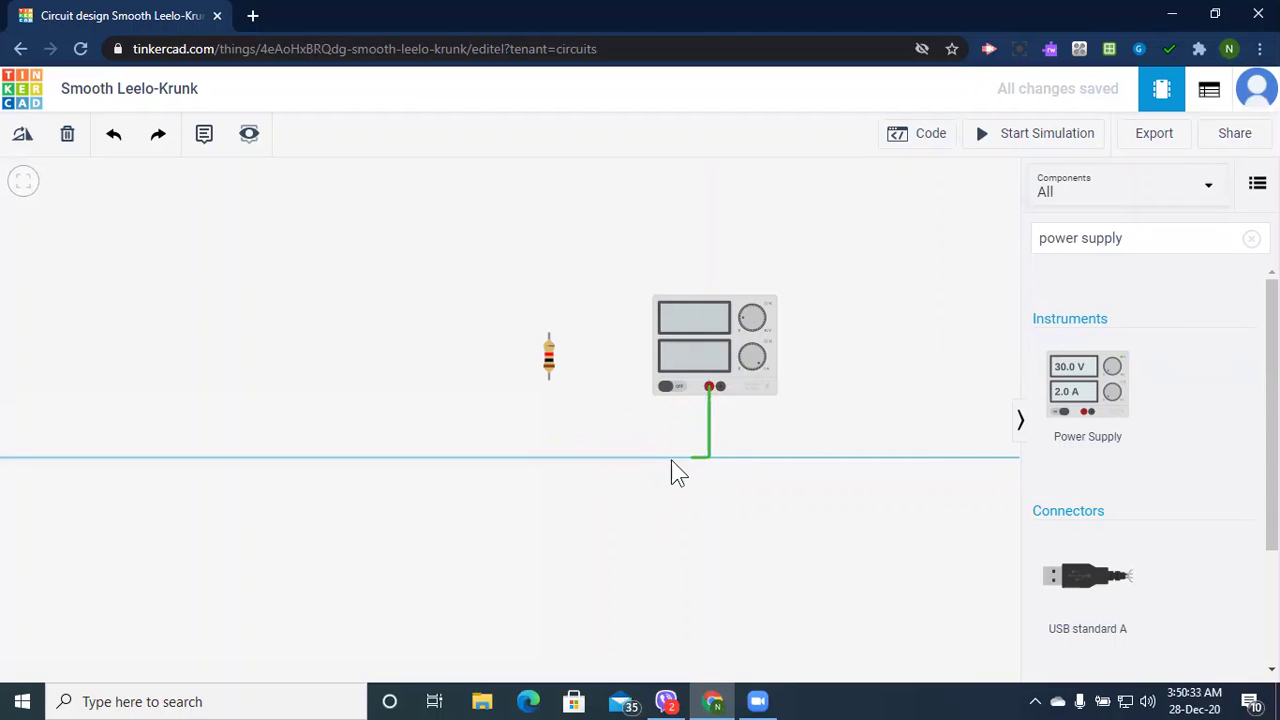
left_click(546, 455)
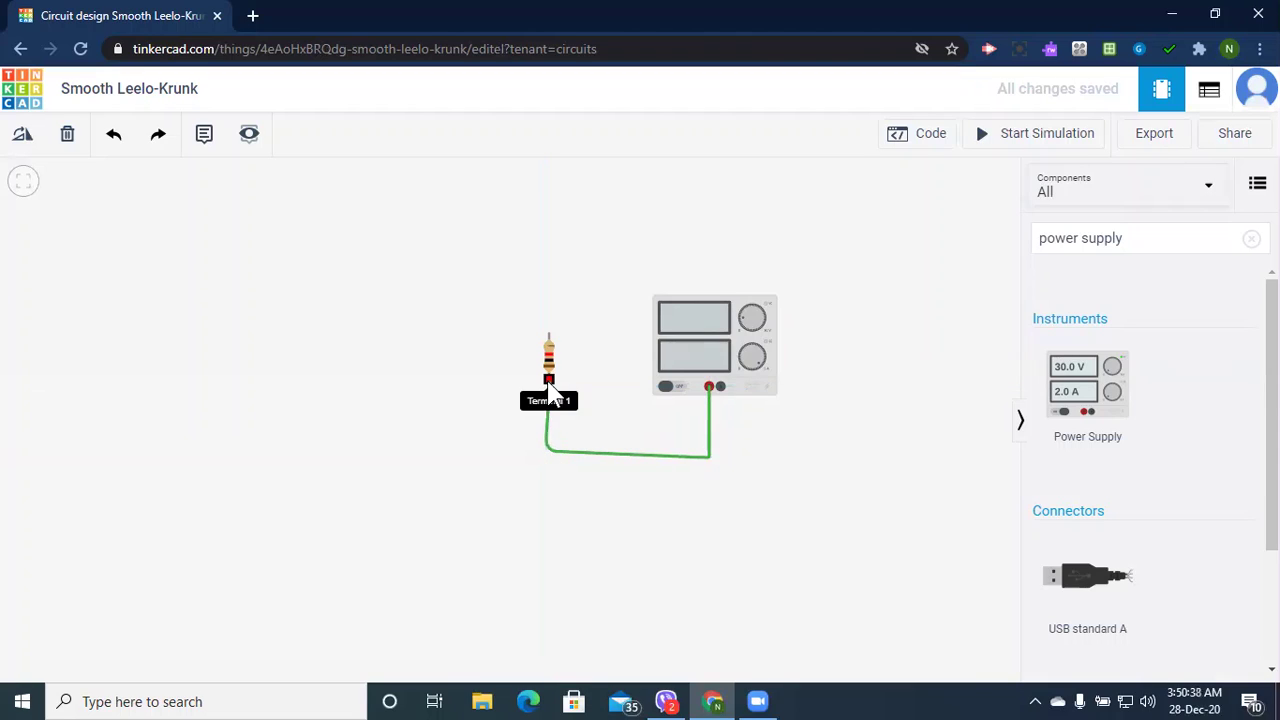
left_click(548, 385)
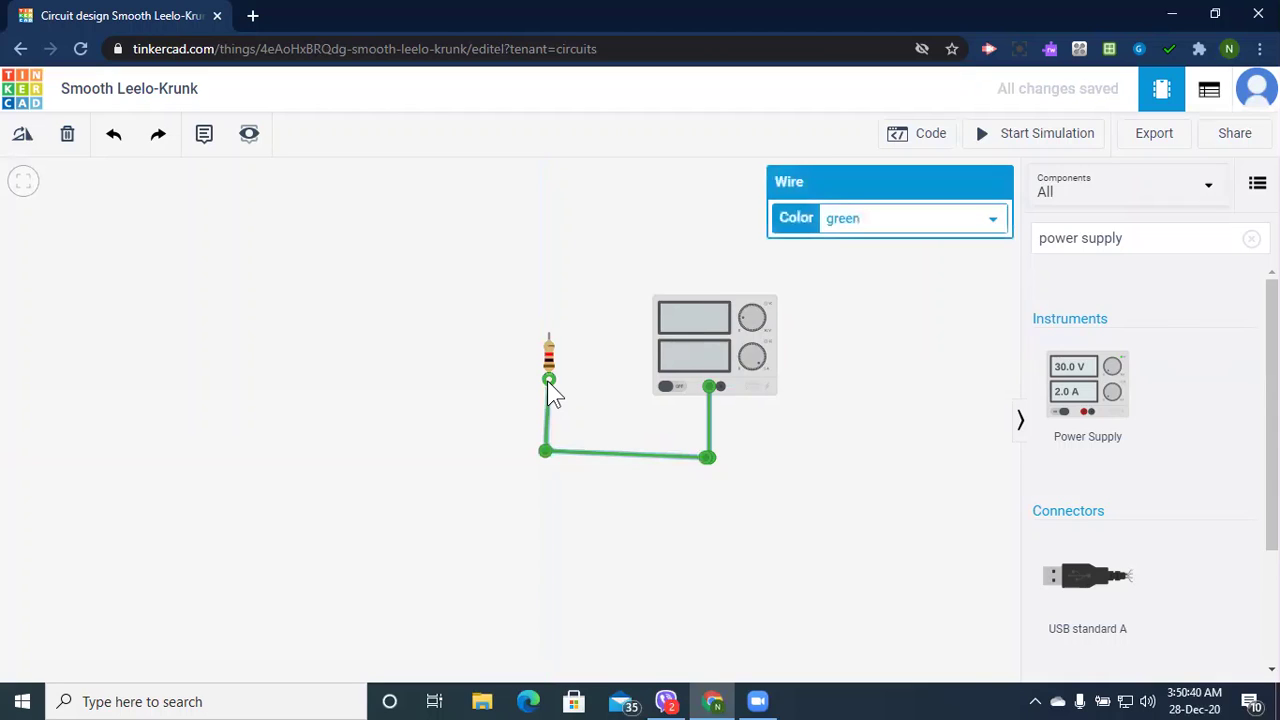
- Wire the power supply's negative terminal around the outside of the resistor to its upper terminal
left_click(720, 387)
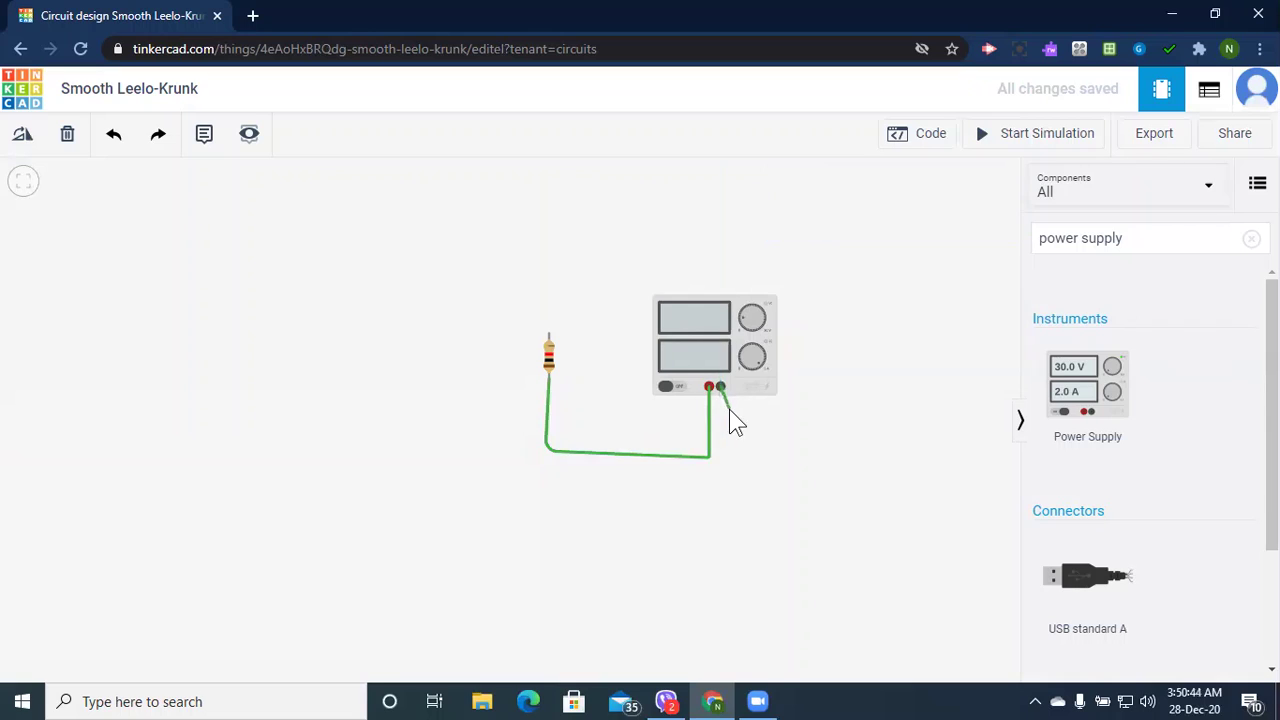
left_click(717, 500)
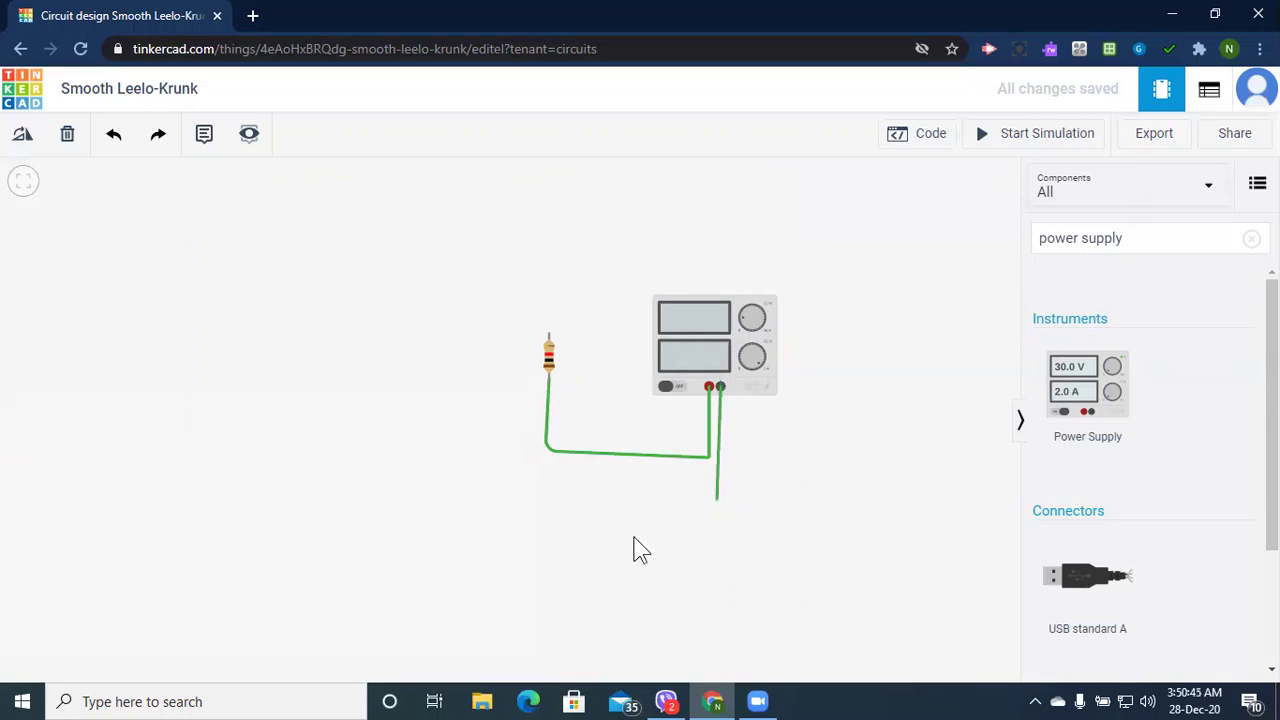
left_click(729, 491)
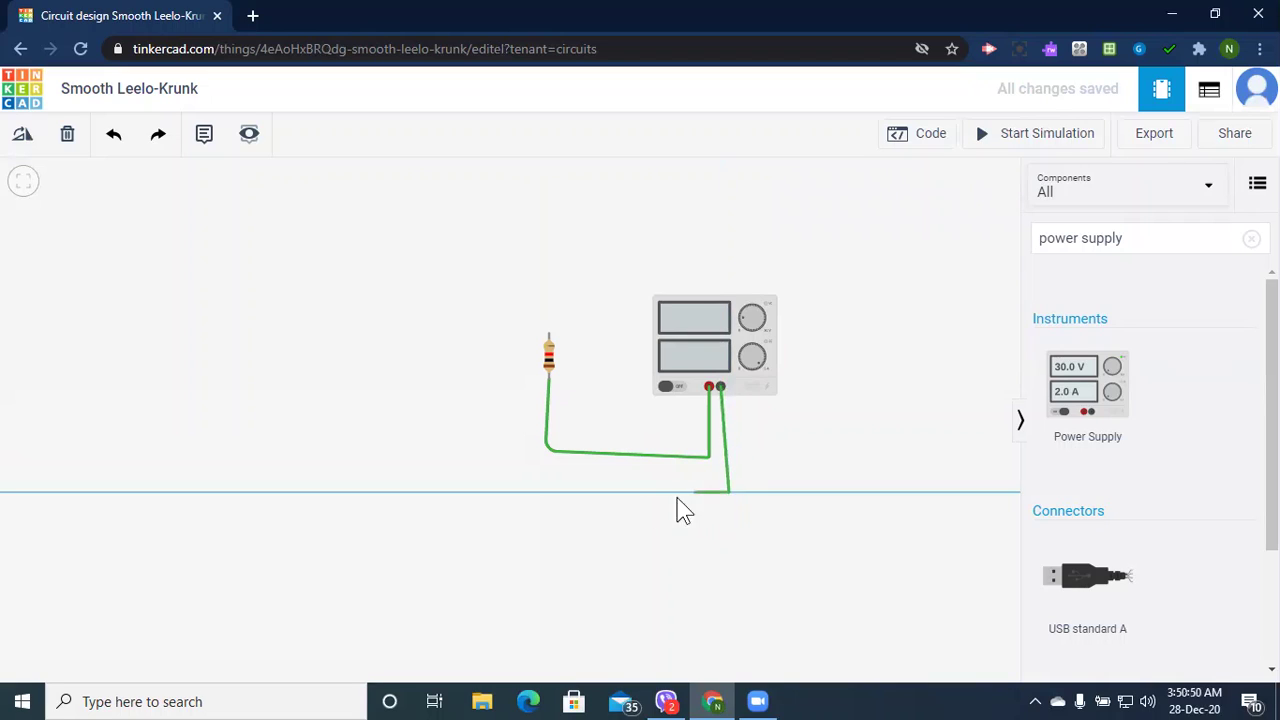
left_click(489, 465)
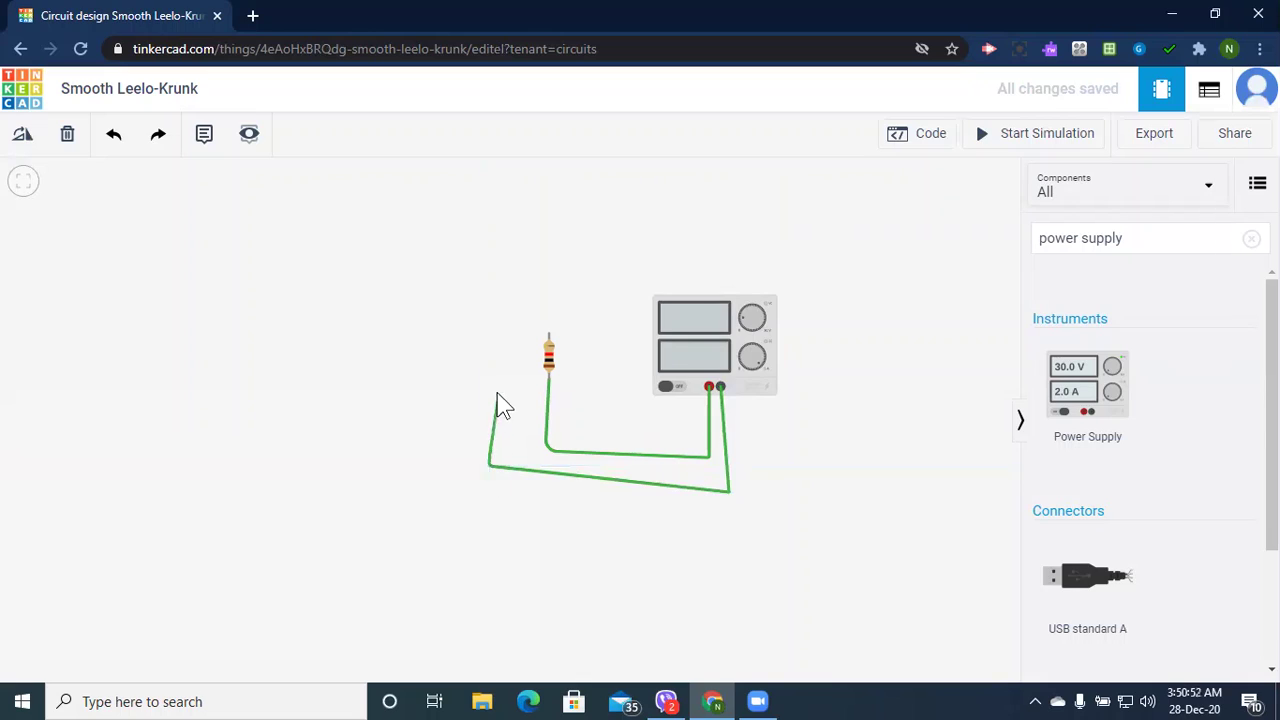
left_click(502, 322)
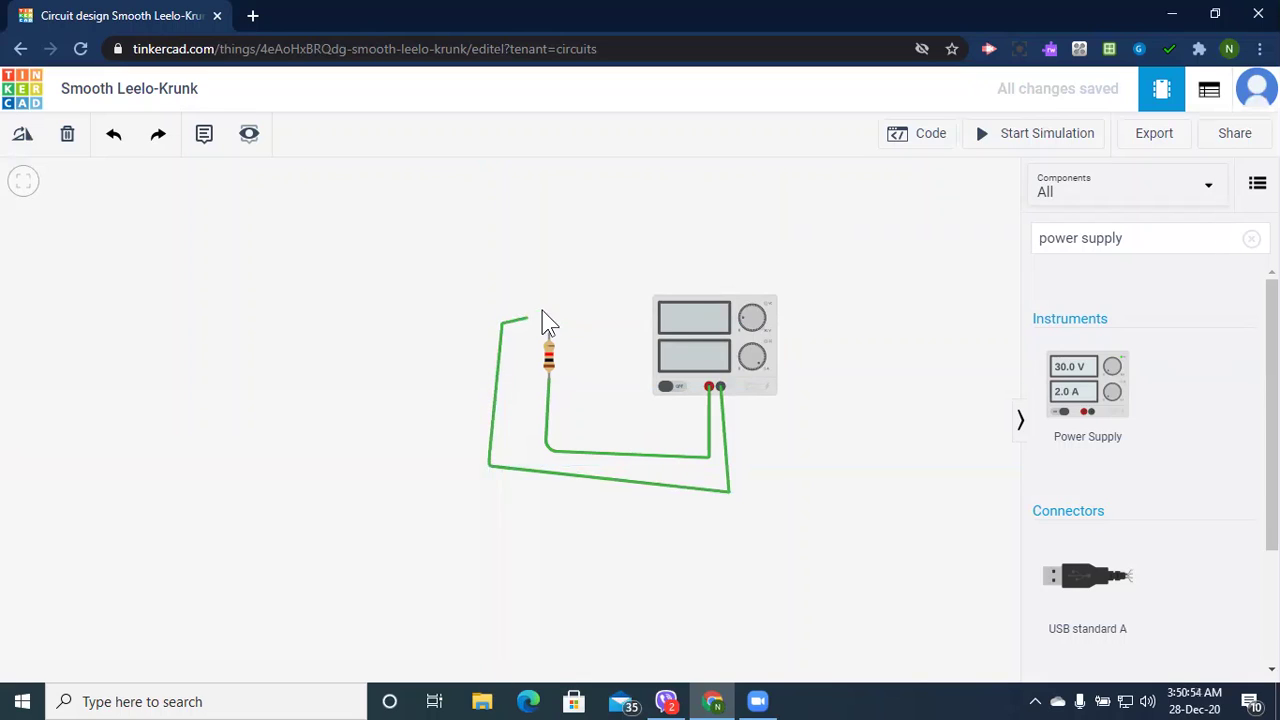
left_click(549, 313)
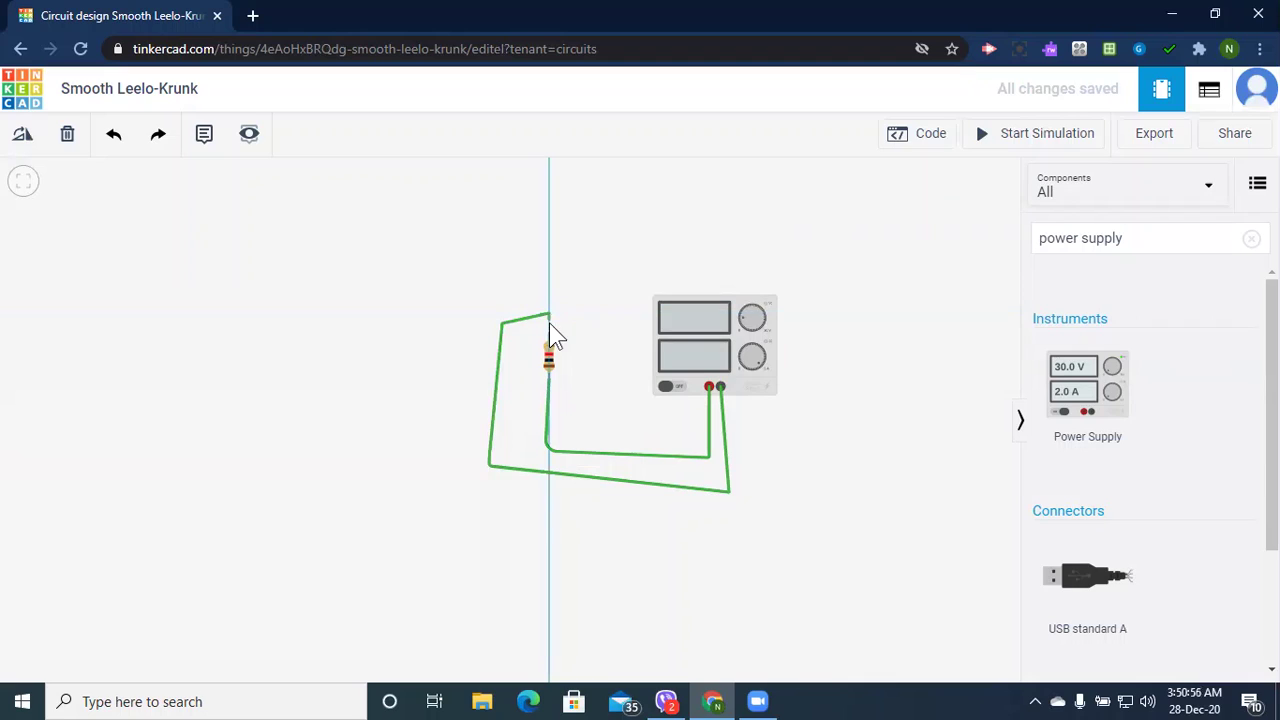
left_click(549, 334)
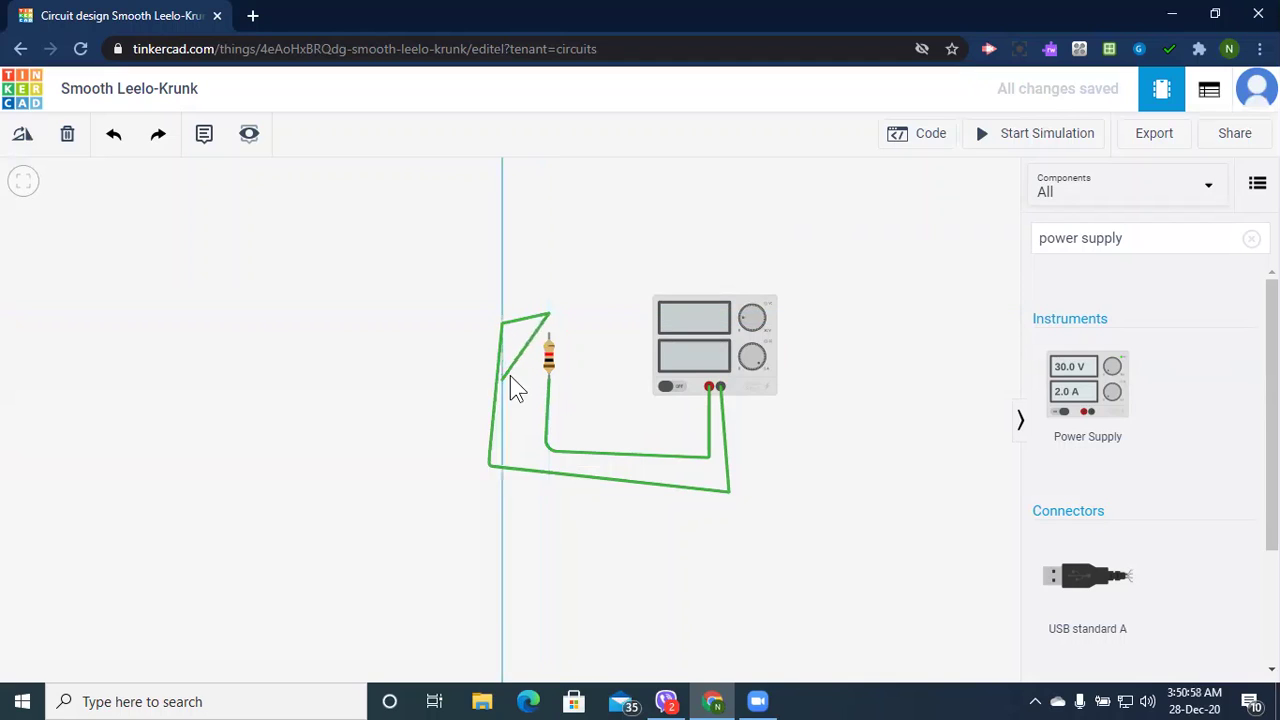
left_click(549, 338)
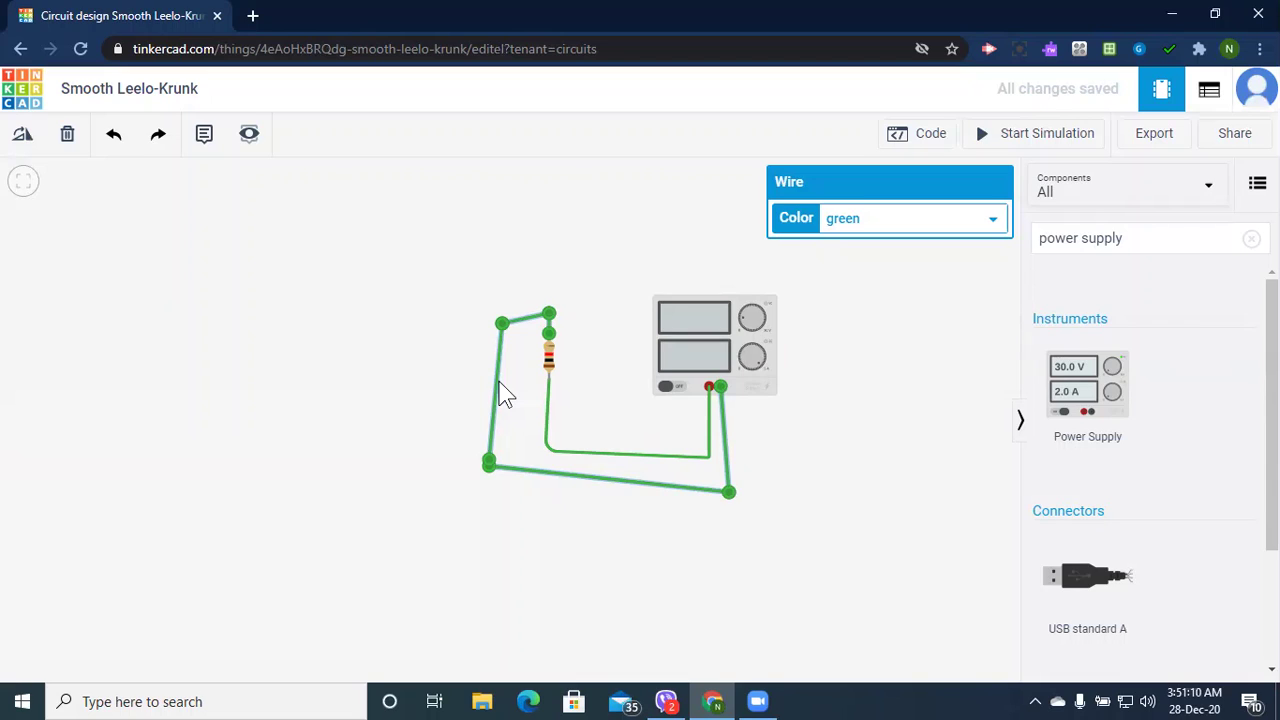
- Simulate the circuit and set the resistor's resistance to 2 kΩ while the simulation is running
left_click(552, 368)
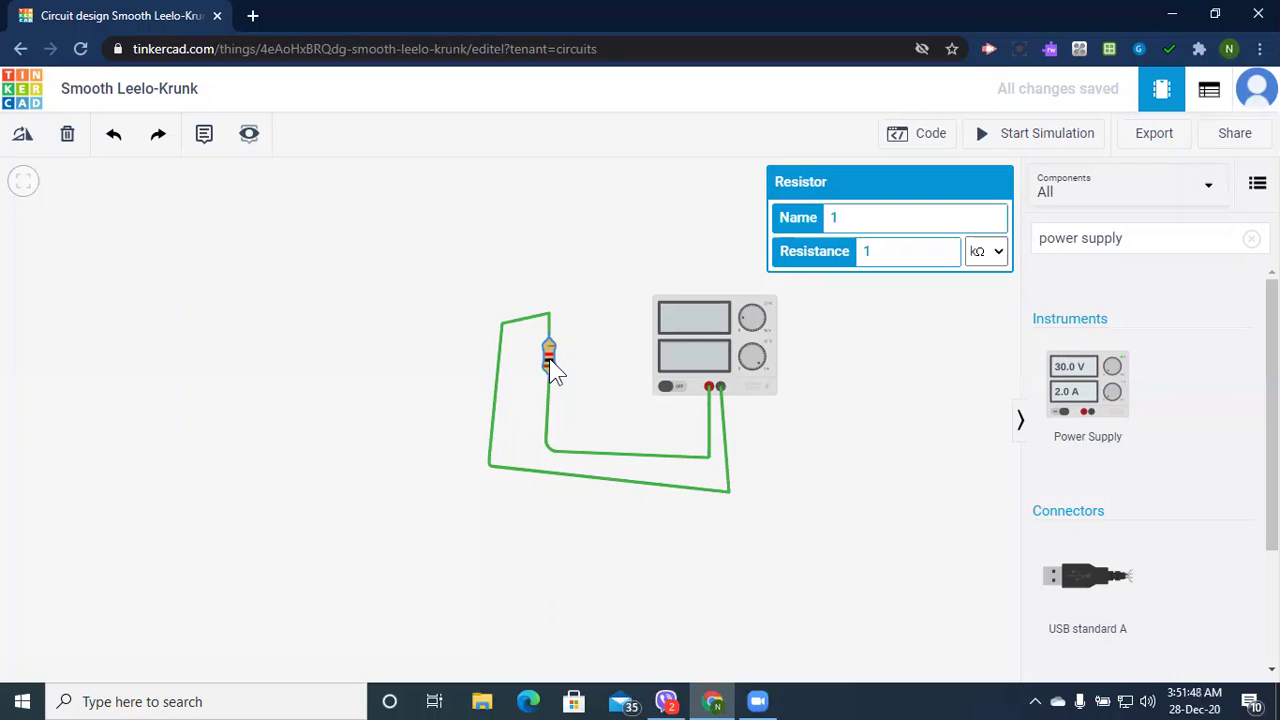
left_click(1016, 136)
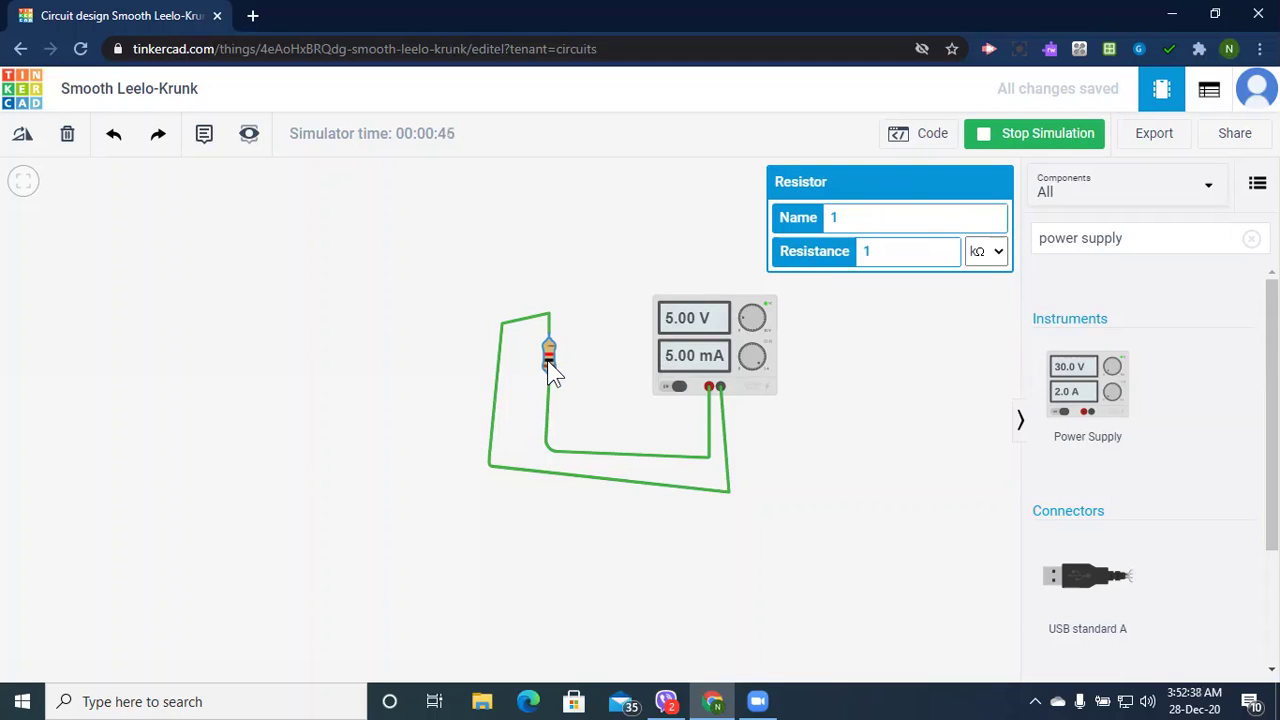
left_click(925, 250)
type("2")
- Delete the wire between the power supply's positive terminal and the resistor's lower terminal
left_click(548, 400)
left_click(548, 401)
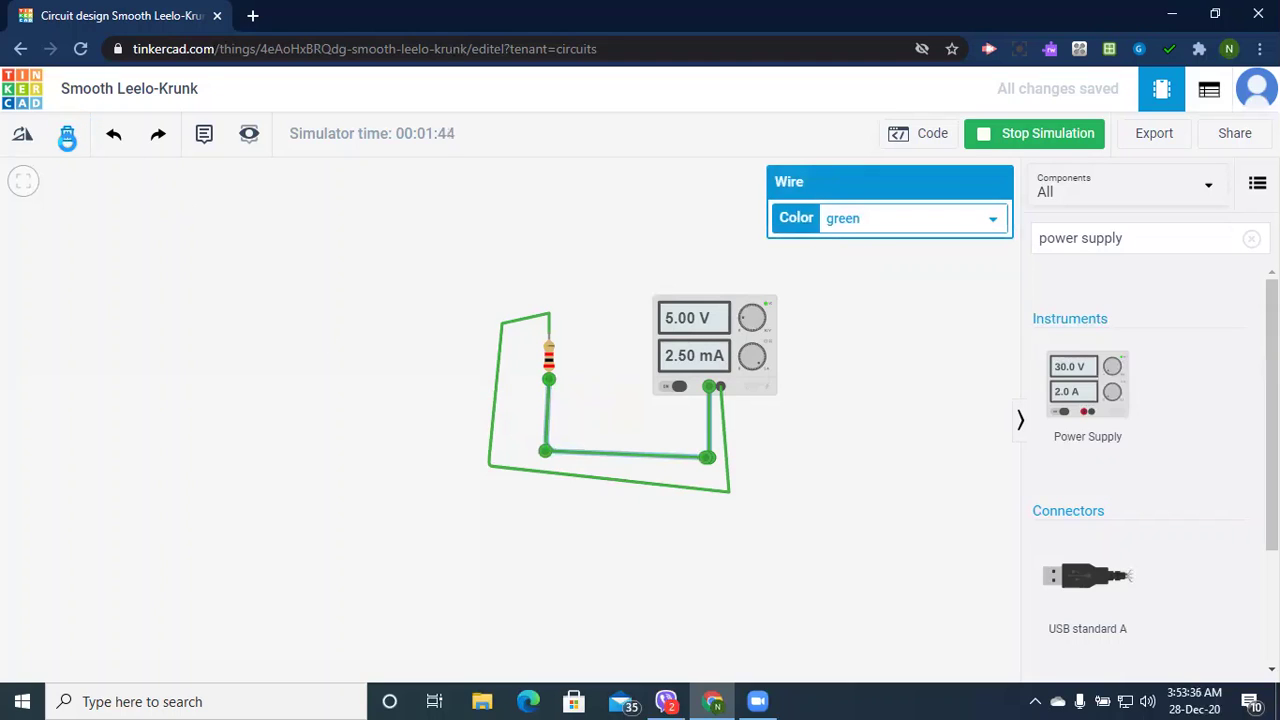
left_click(68, 135)
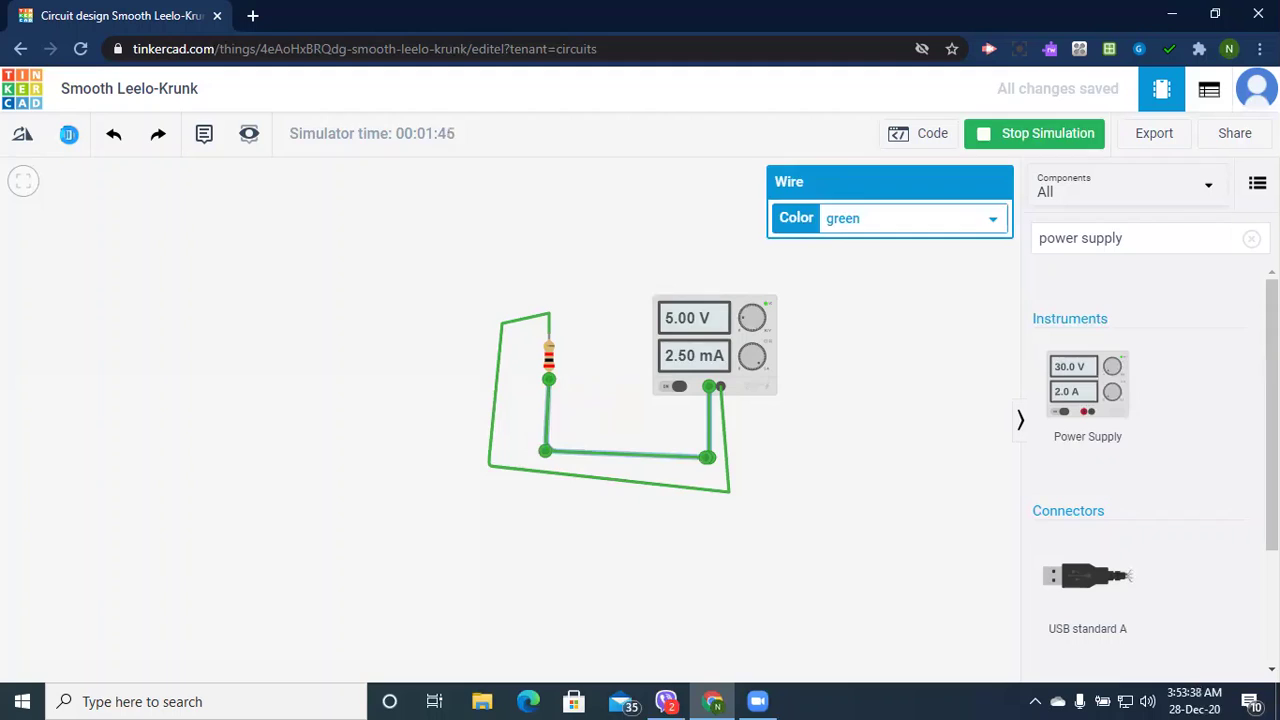
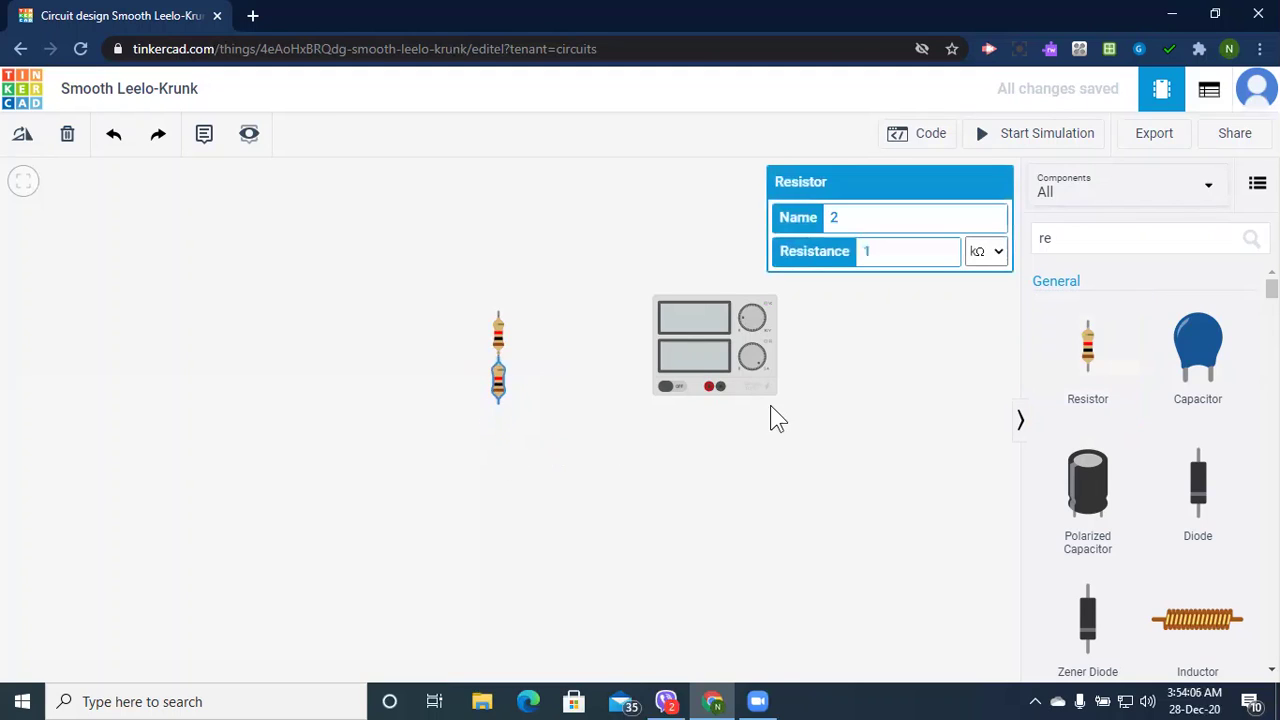
- Move the power supply higher in the workspace and wire the upper resistor's top terminal to its positive terminal
left_click(708, 392)
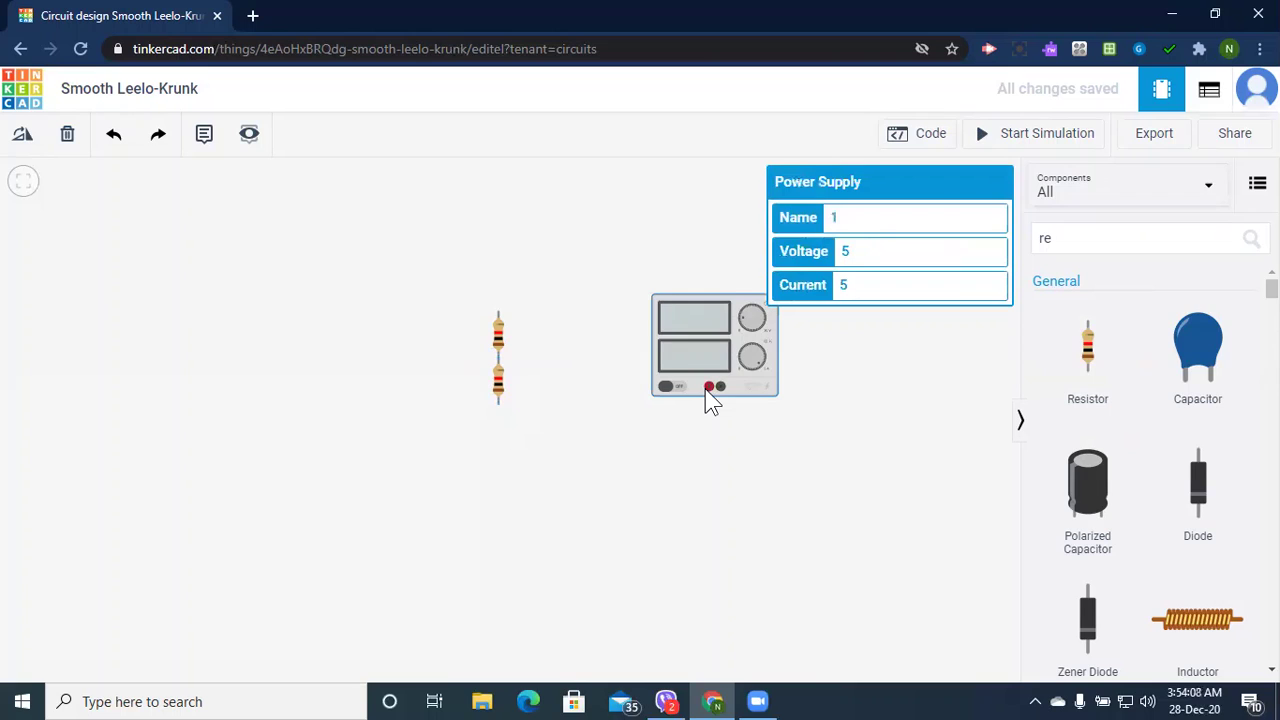
left_click_drag(706, 402, 669, 297)
left_click(498, 310)
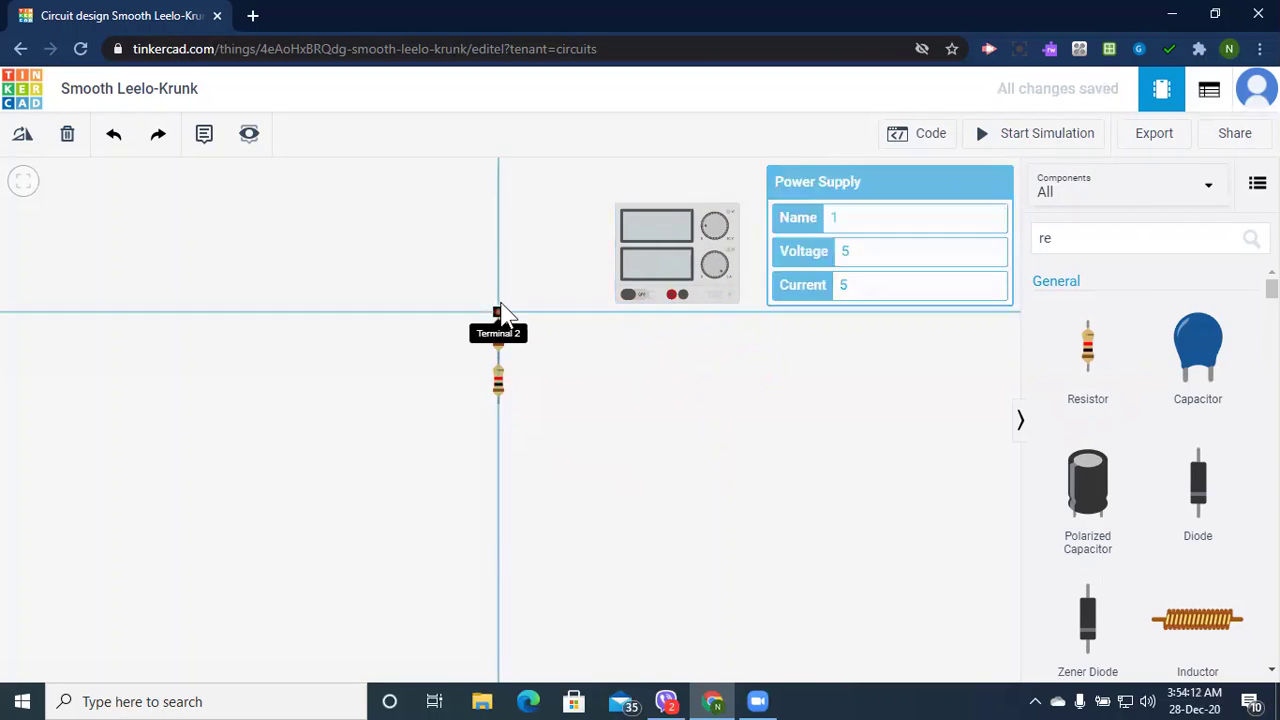
left_click(500, 311)
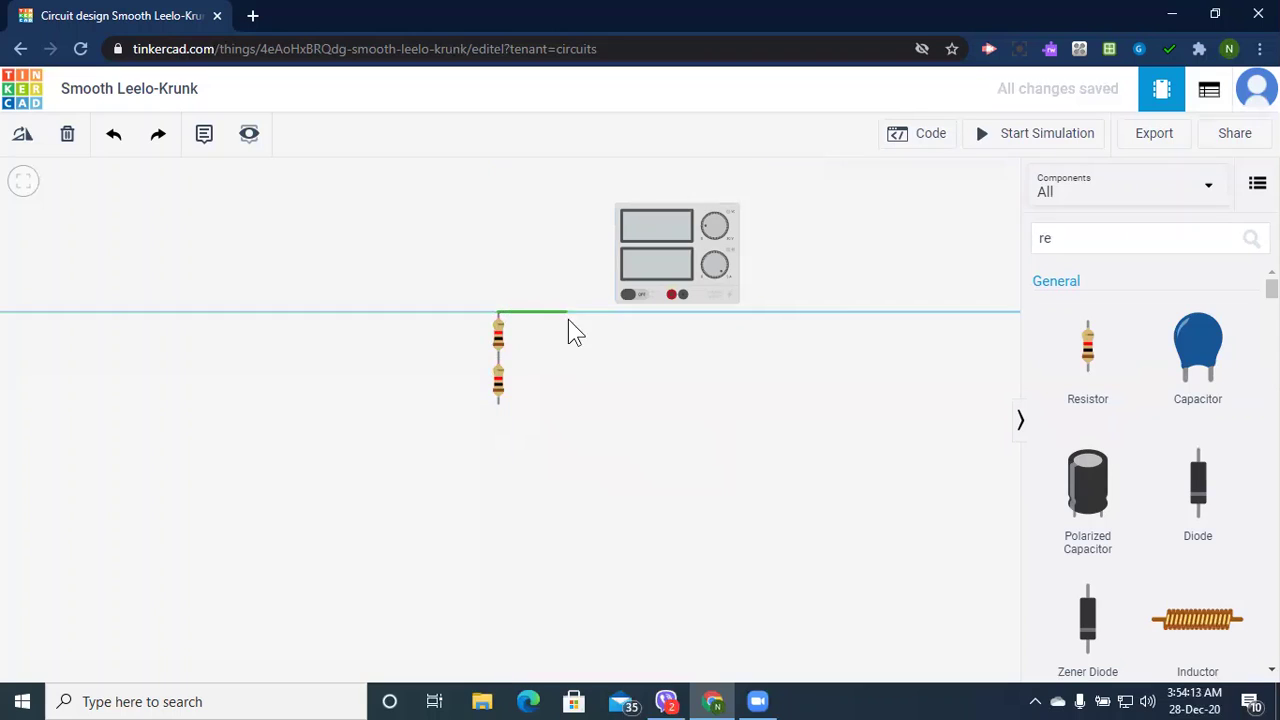
left_click(670, 296)
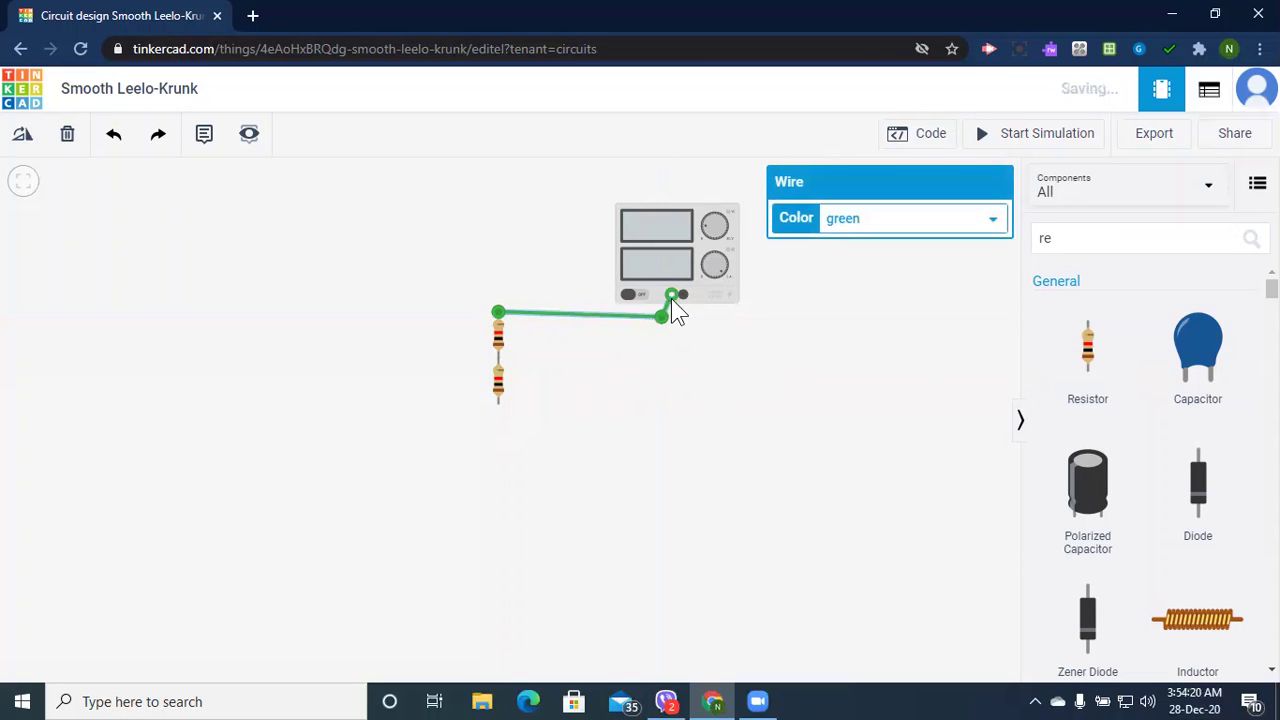
- Wire the power supply's negative terminal to the bottom terminal of the lower resistor, completing the series circuit
left_click(683, 295)
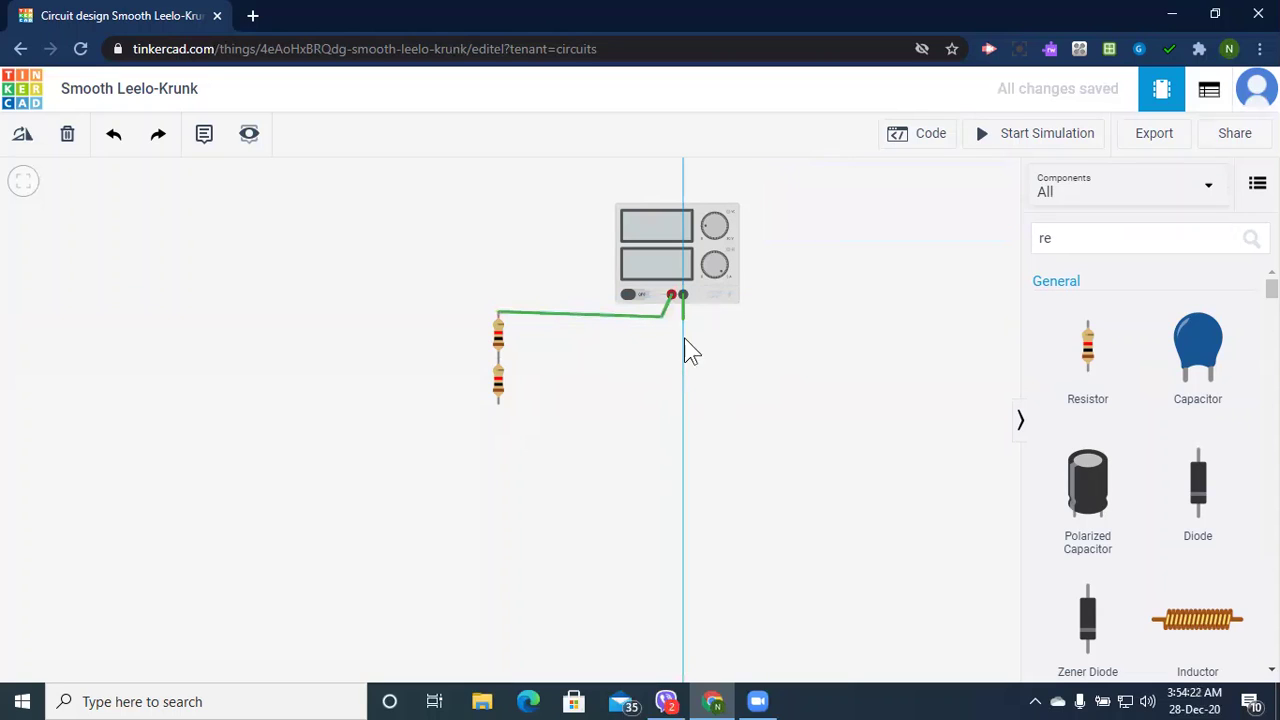
left_click(680, 399)
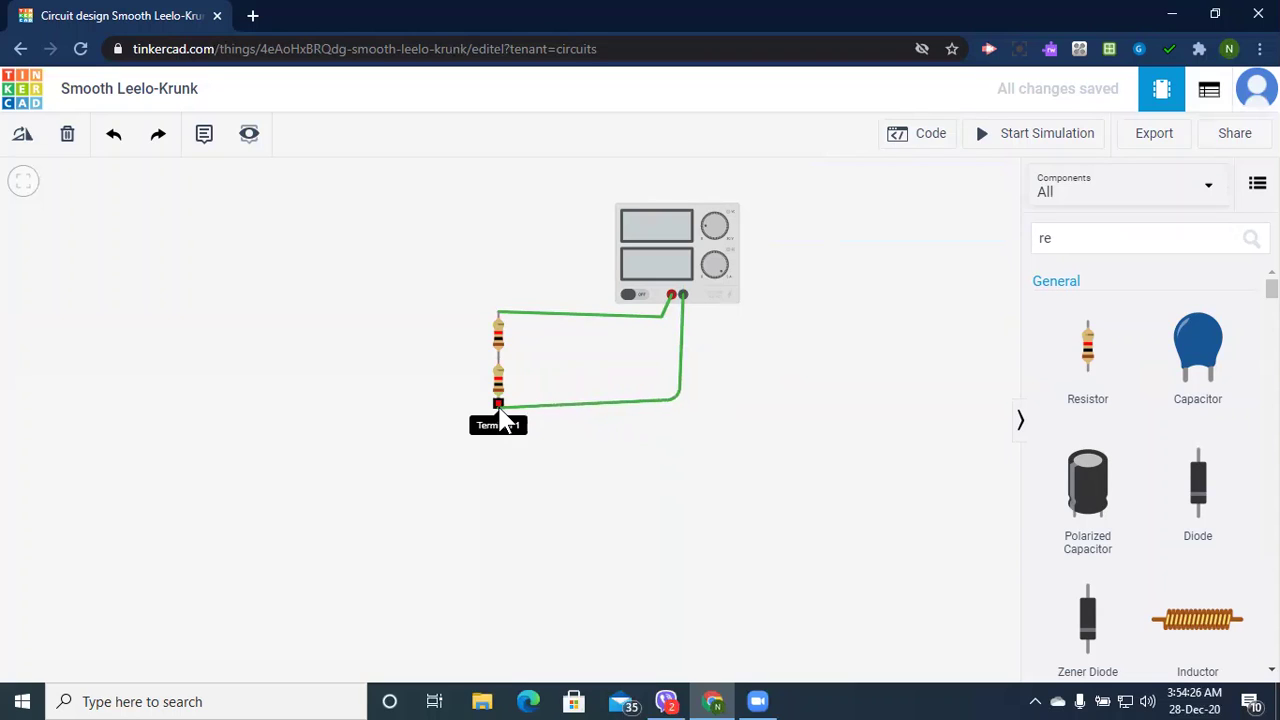
left_click(498, 404)
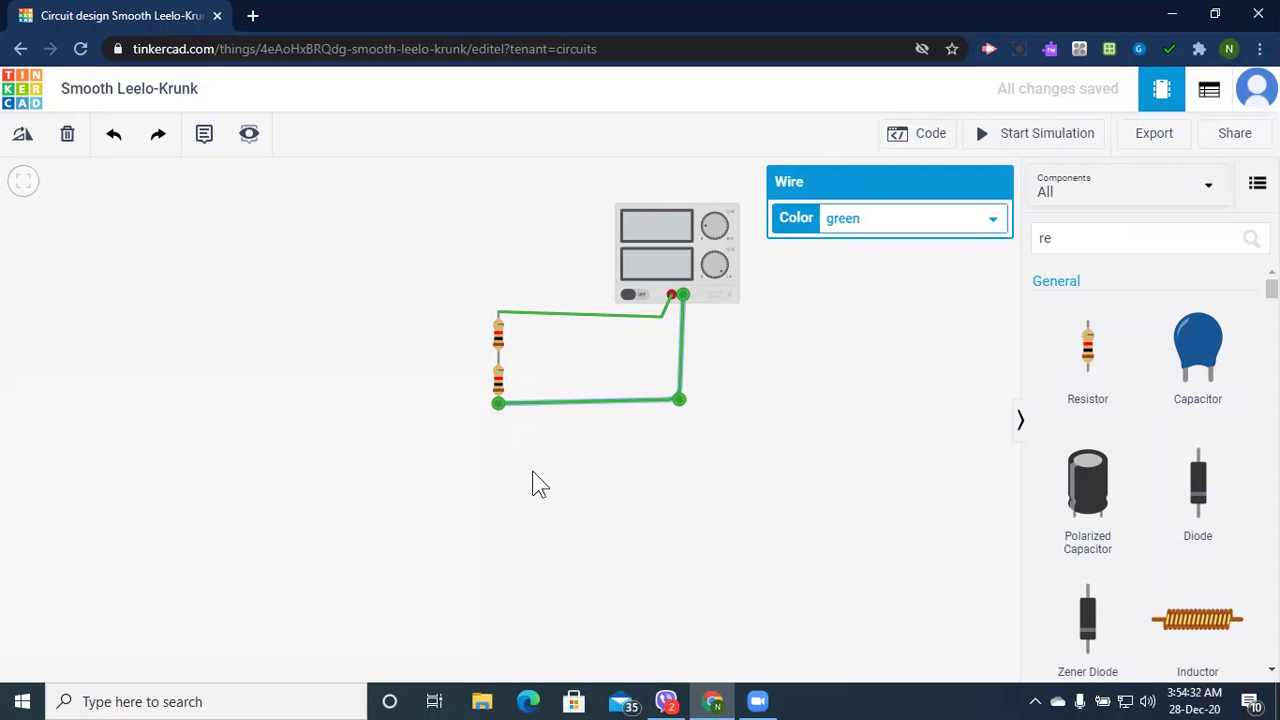
- Examine the name and resistance of the upper and lower series resistors in turn
left_click(499, 357)
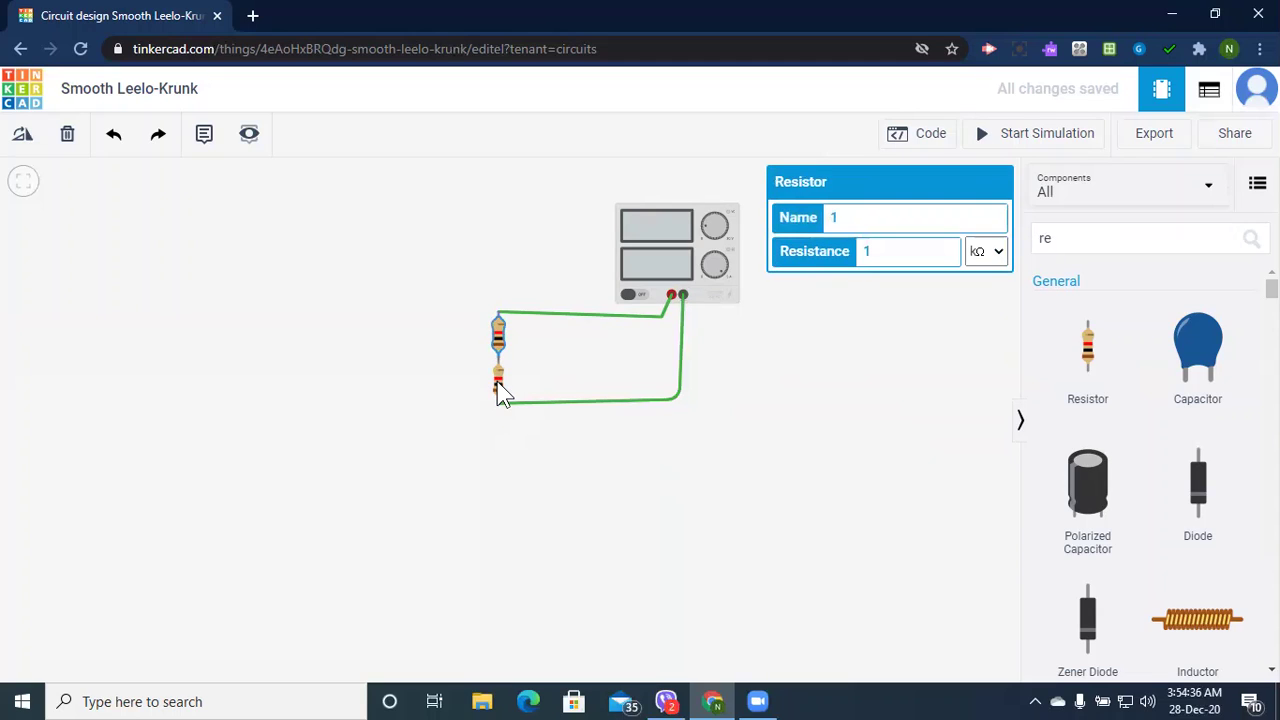
left_click(497, 383)
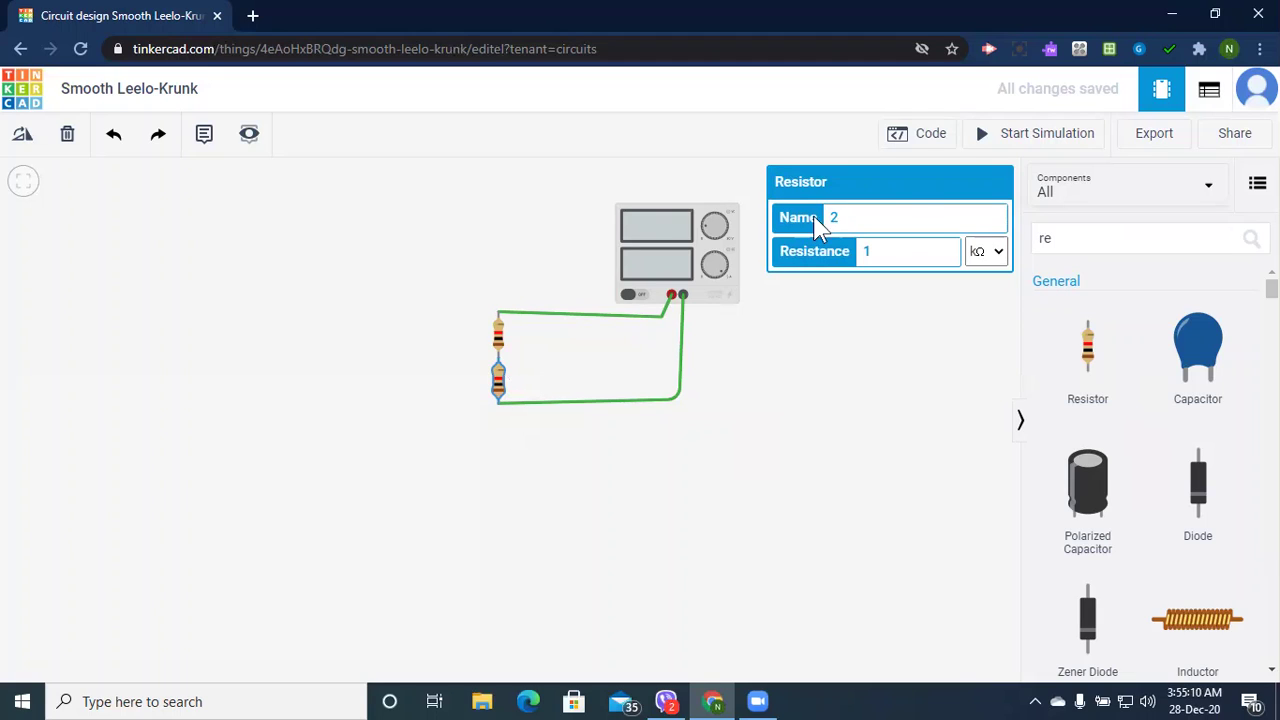
- Run the simulation of the series circuit to read the power supply's voltage and current, and stop it
left_click(1040, 138)
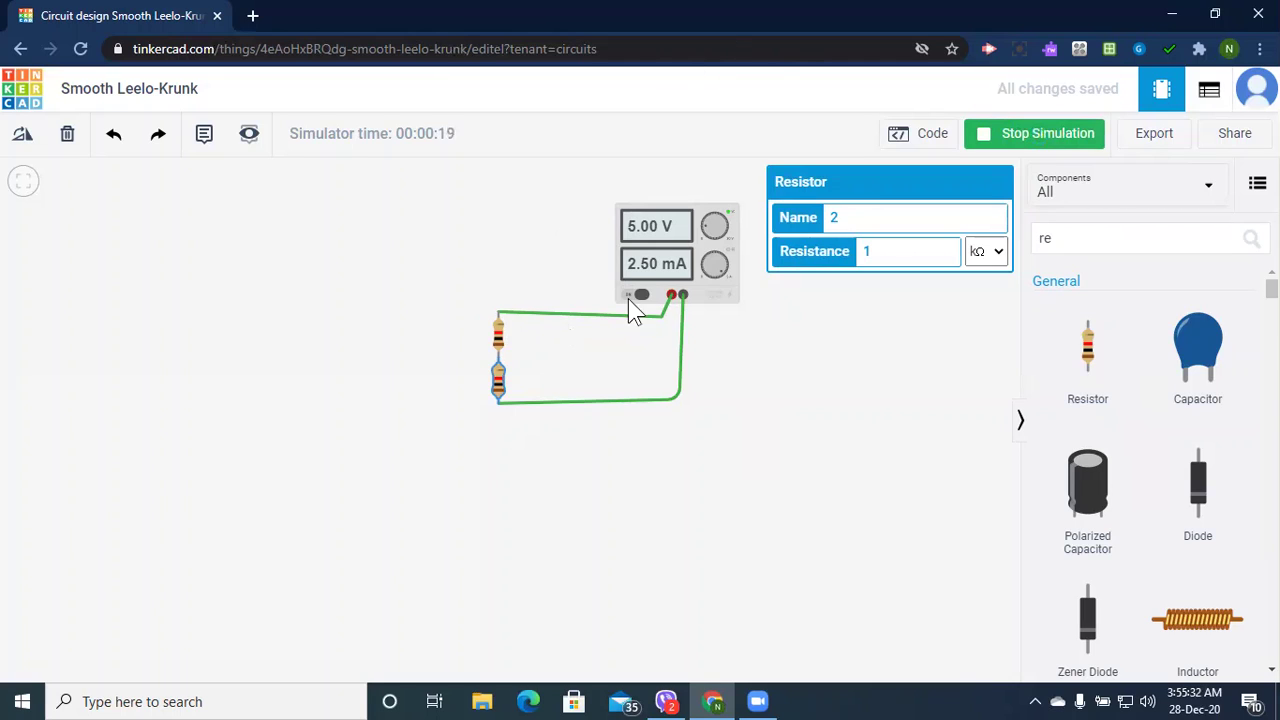
left_click(547, 316)
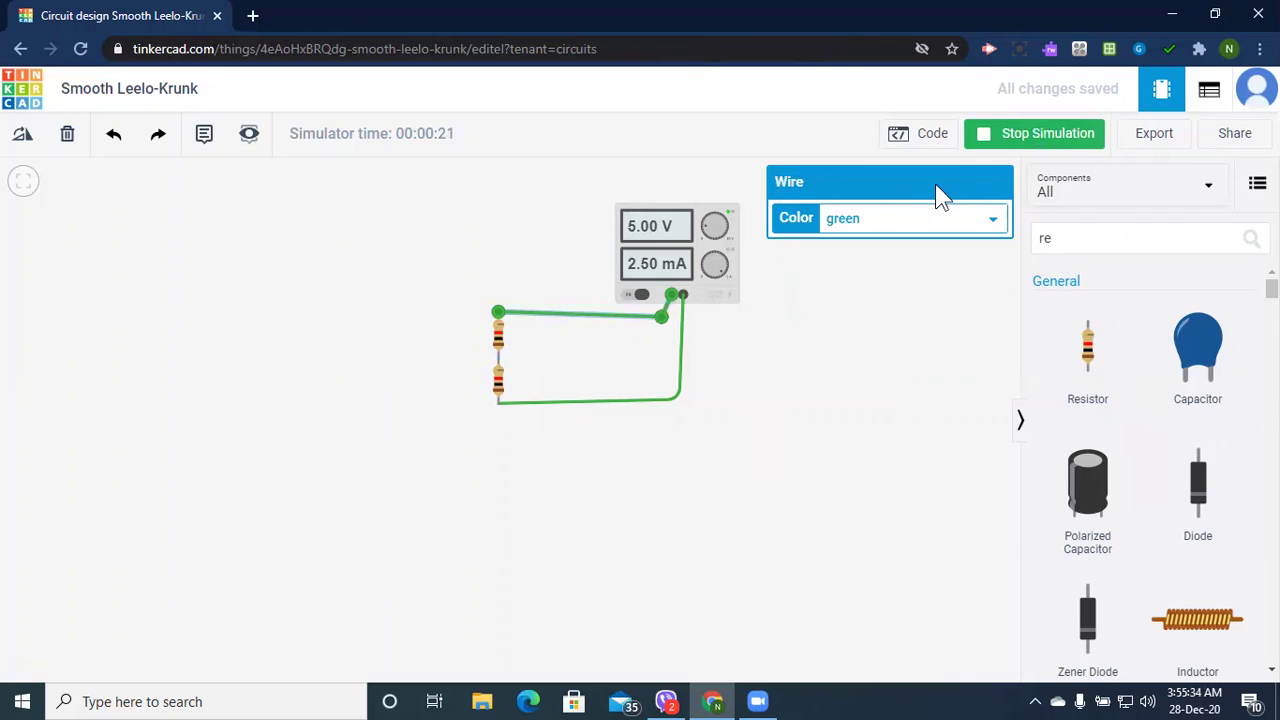
left_click(1002, 135)
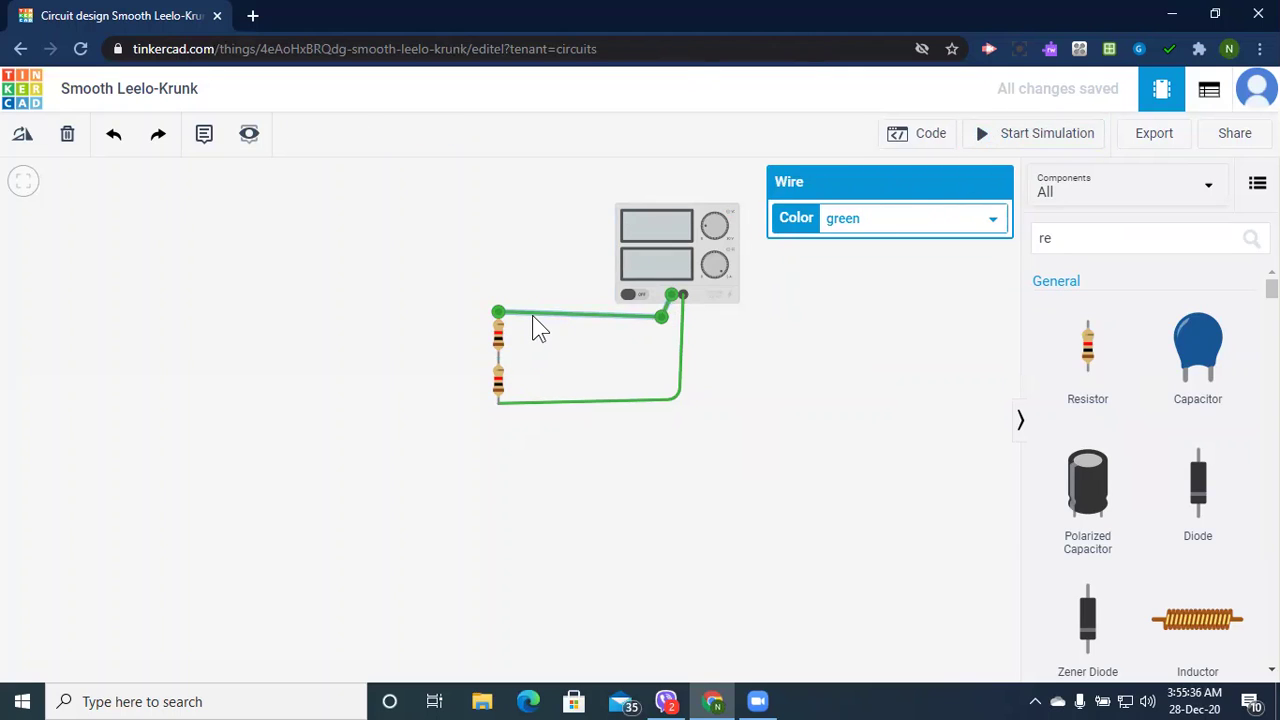
- Delete the wire between the power supply's positive terminal and the upper resistor, along with the upper resistor itself
key("Delete")
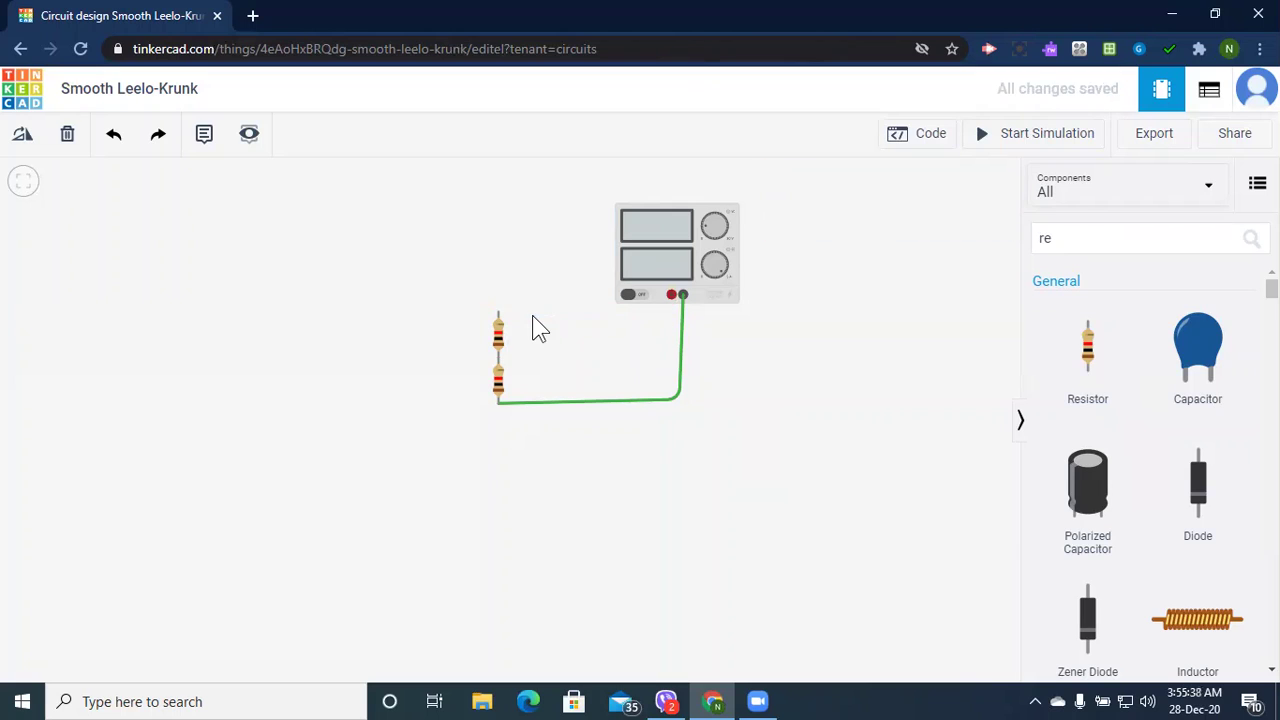
left_click(501, 337)
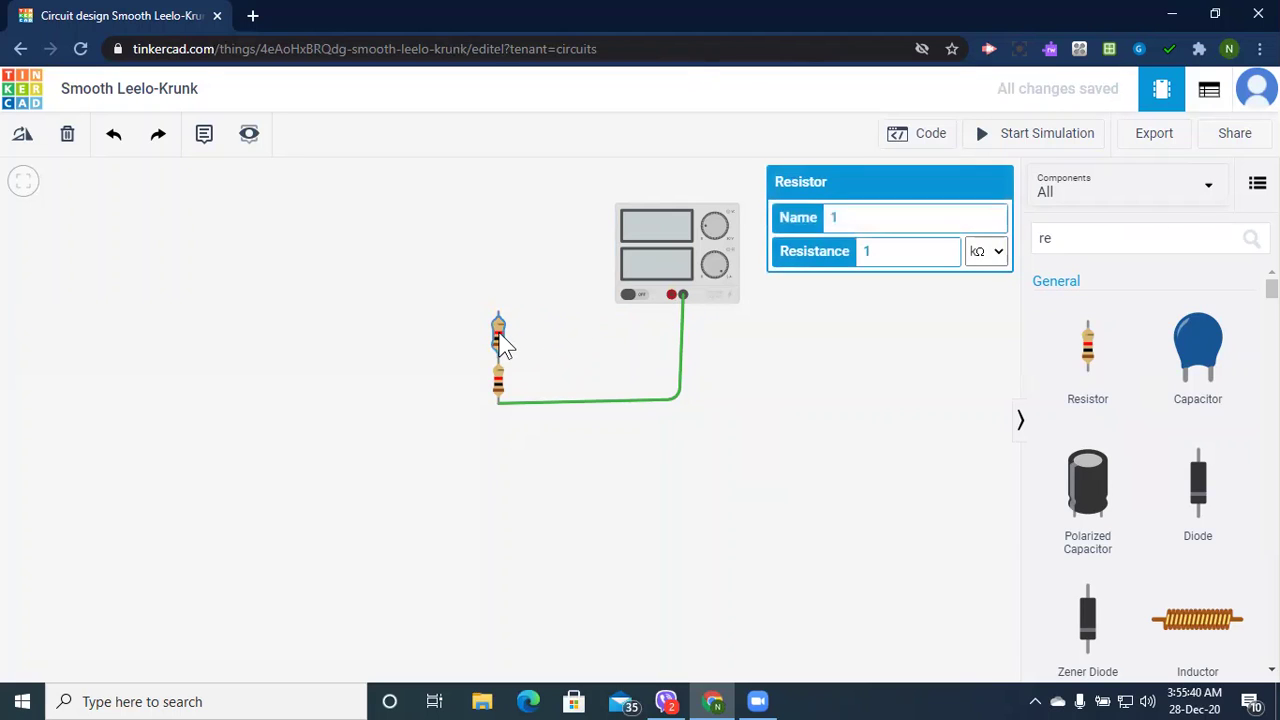
key("Delete")
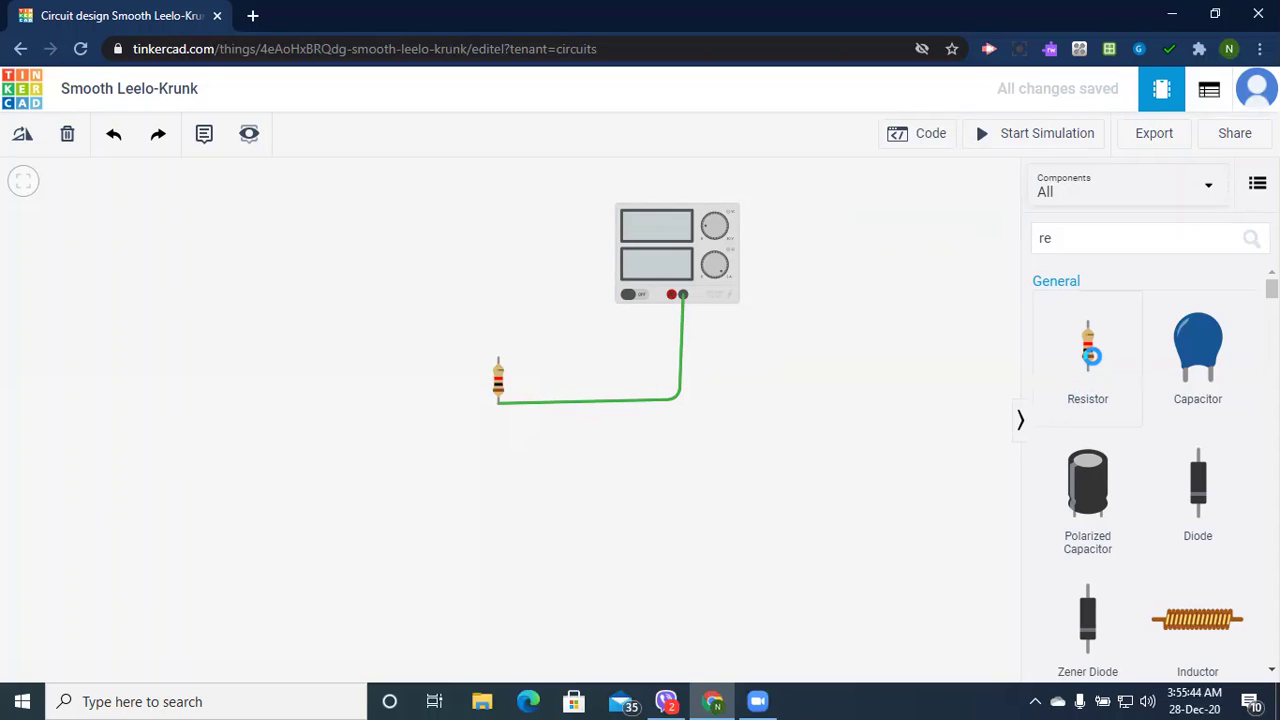
- Place a second resistor to the right of the remaining one and delete the wire leading to the power supply's negative terminal
left_click_drag(1089, 348, 503, 366)
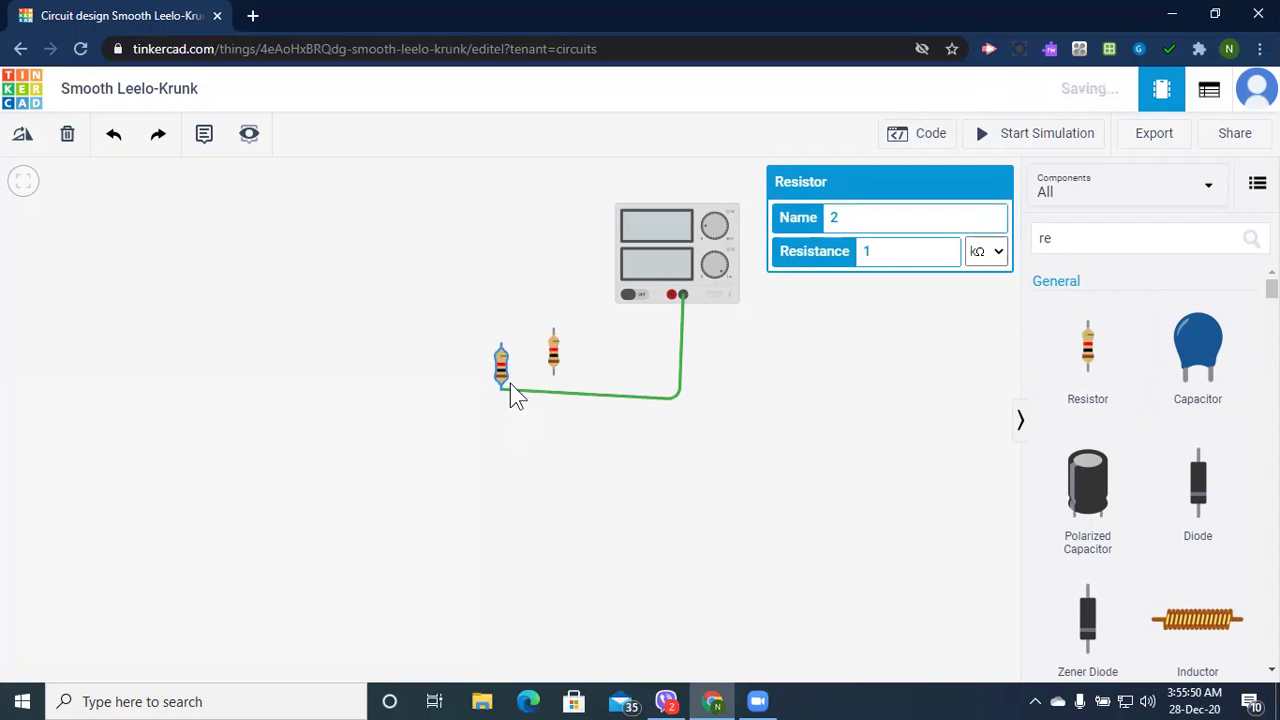
left_click(514, 393)
key("Delete")
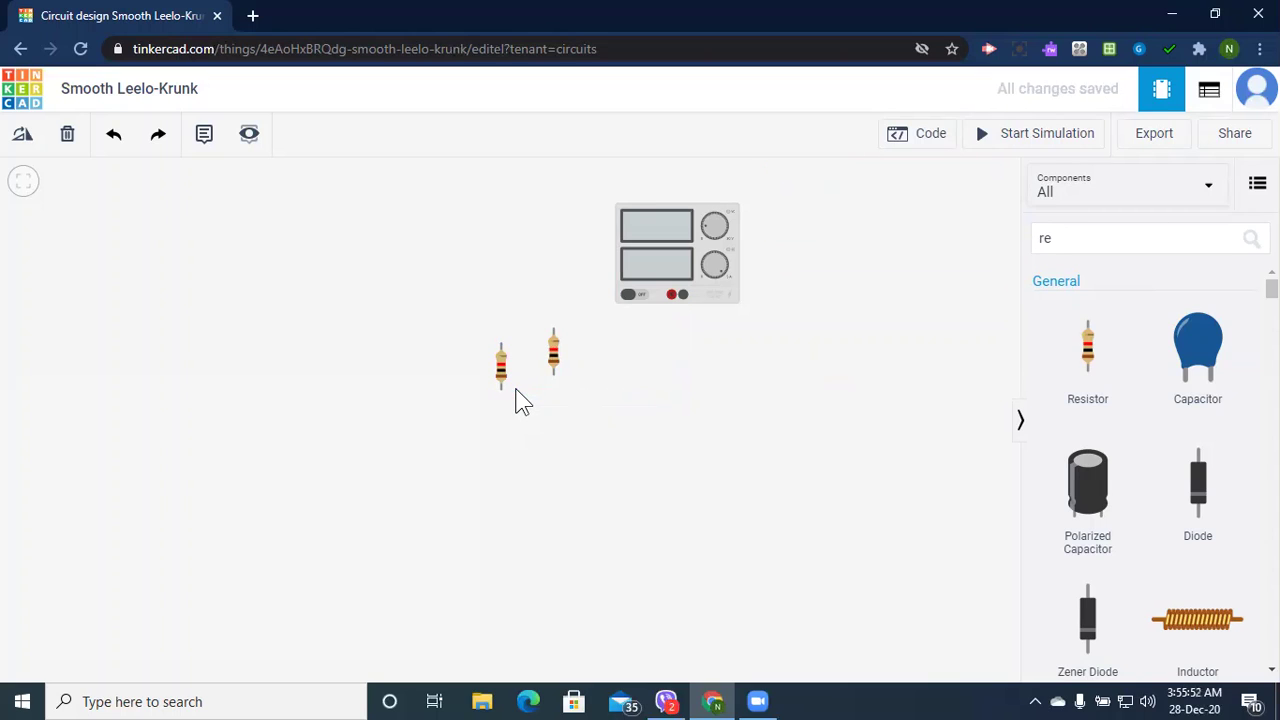
- Move the left resistor up roughly level with the right one and wire their bottom terminals together
left_click_drag(505, 366, 503, 352)
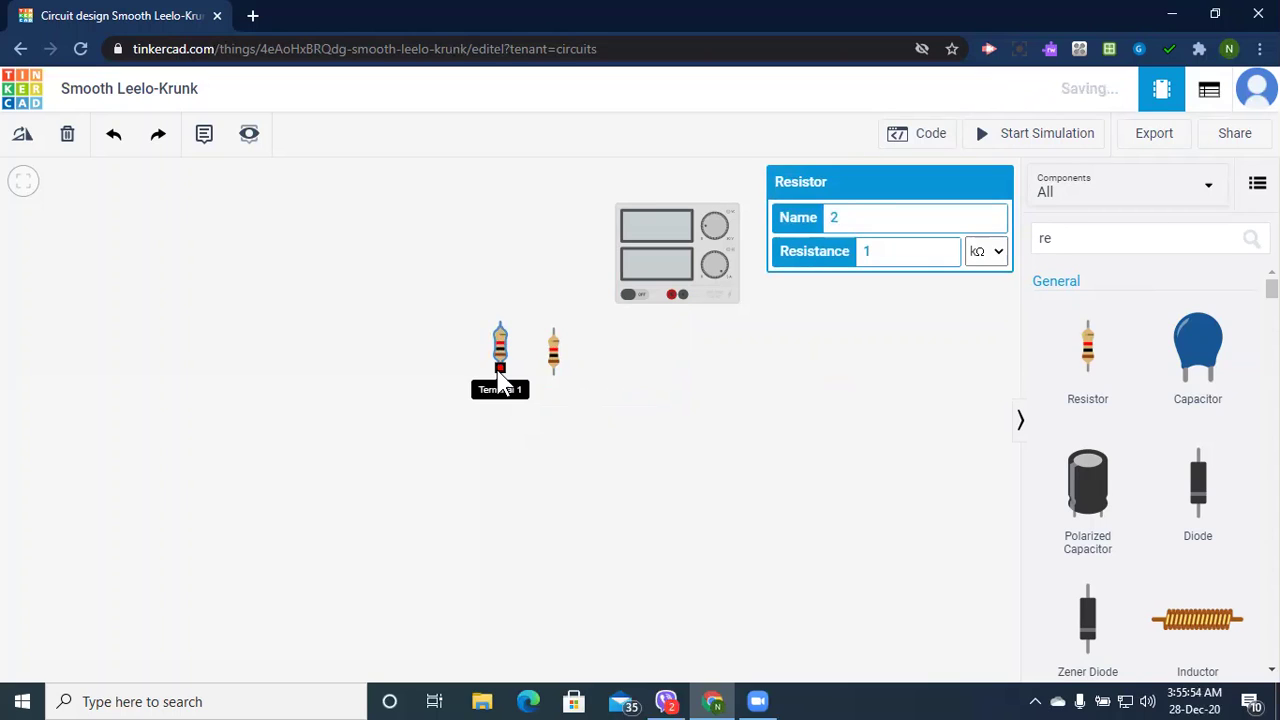
left_click(500, 370)
left_click(553, 373)
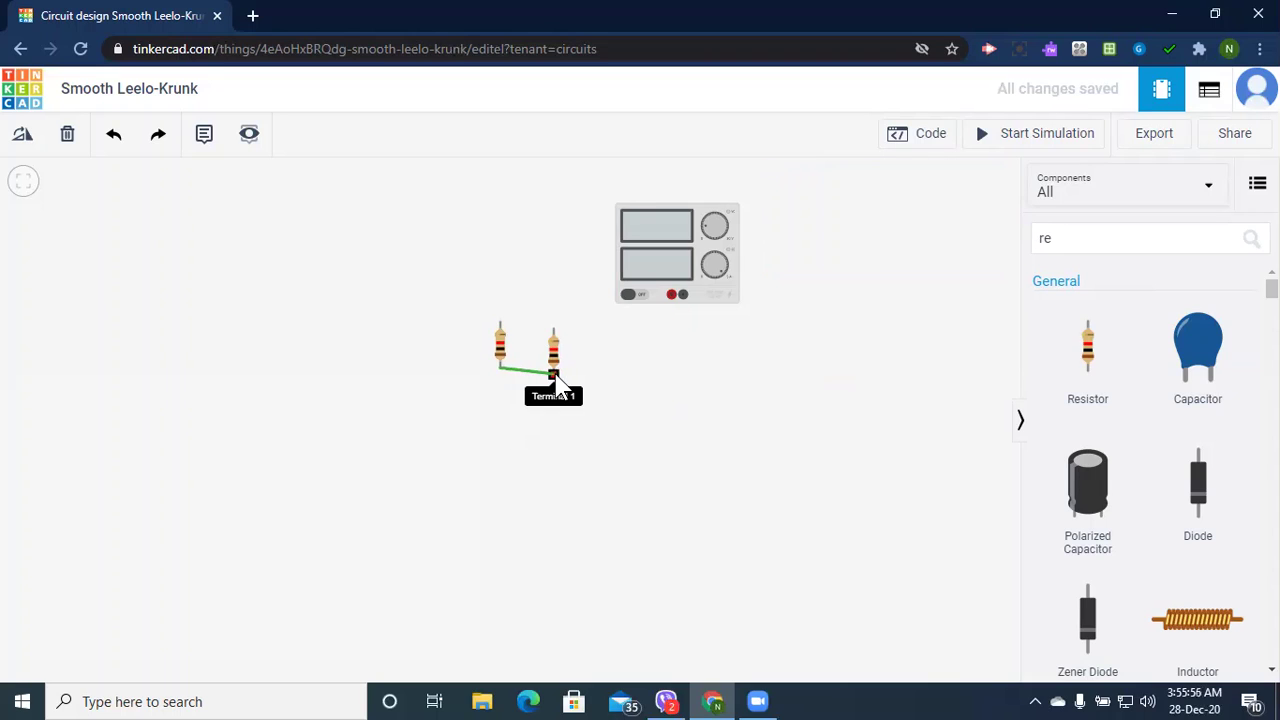
left_click(553, 374)
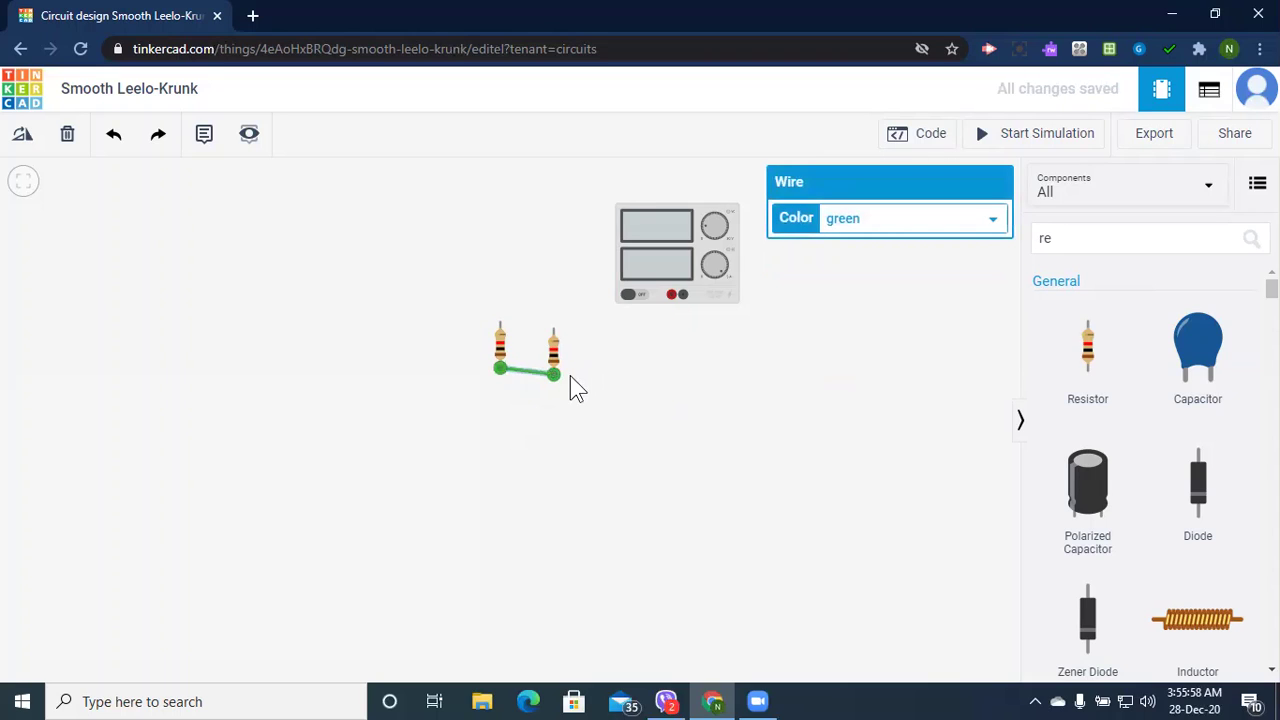
mouse_move(551, 373)
left_mouse_down()
mouse_move(613, 377)
mouse_move(554, 373)
left_mouse_up()
- Wire the top terminals of the two side-by-side resistors together
left_click(501, 322)
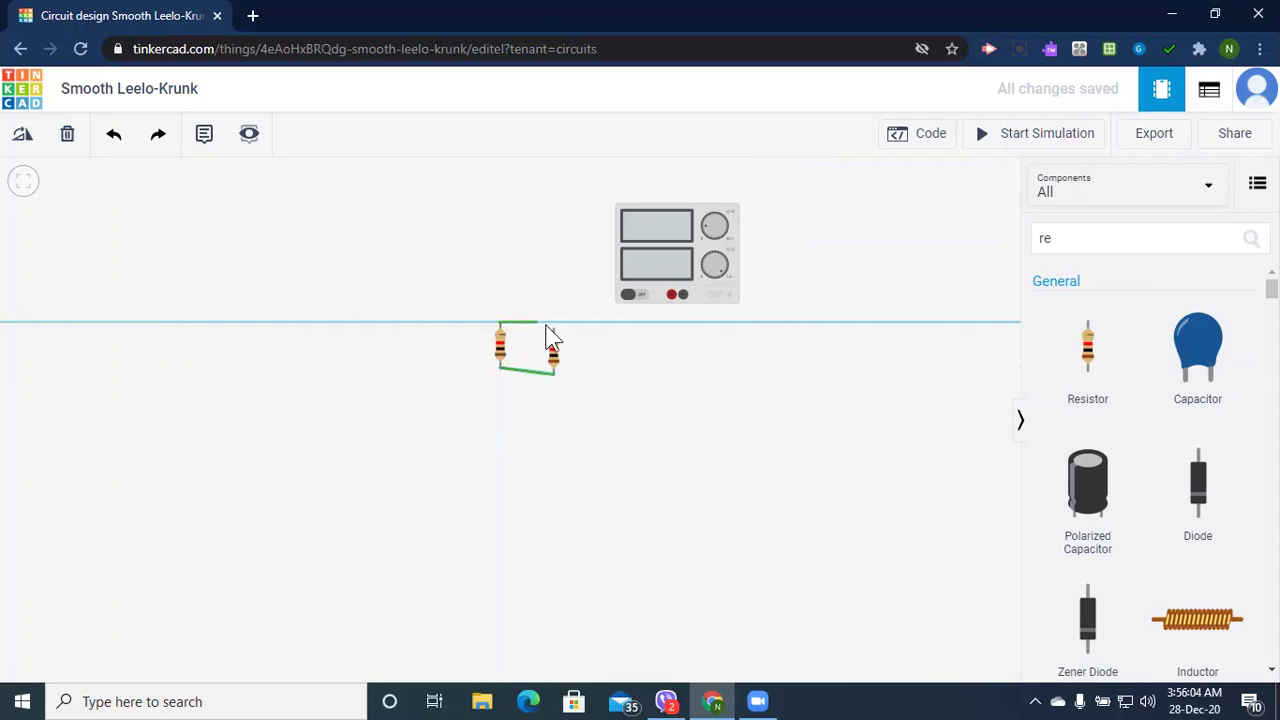
left_click(553, 328)
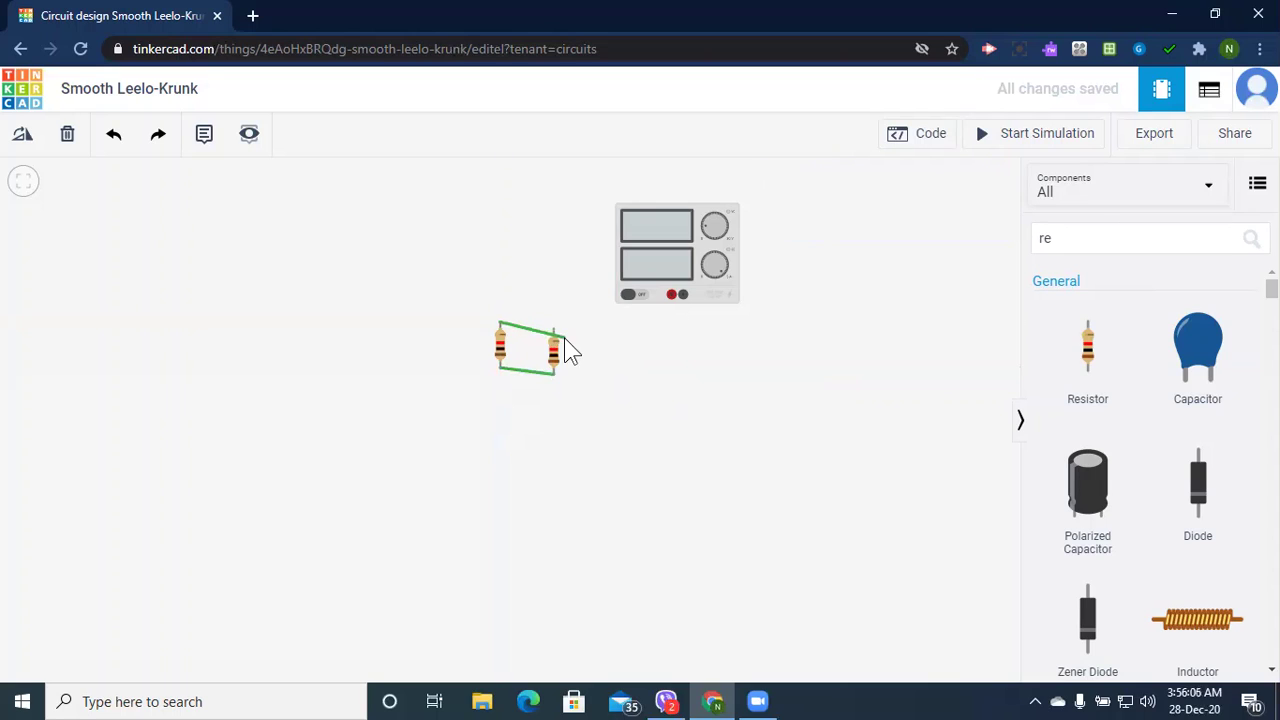
left_click(552, 330)
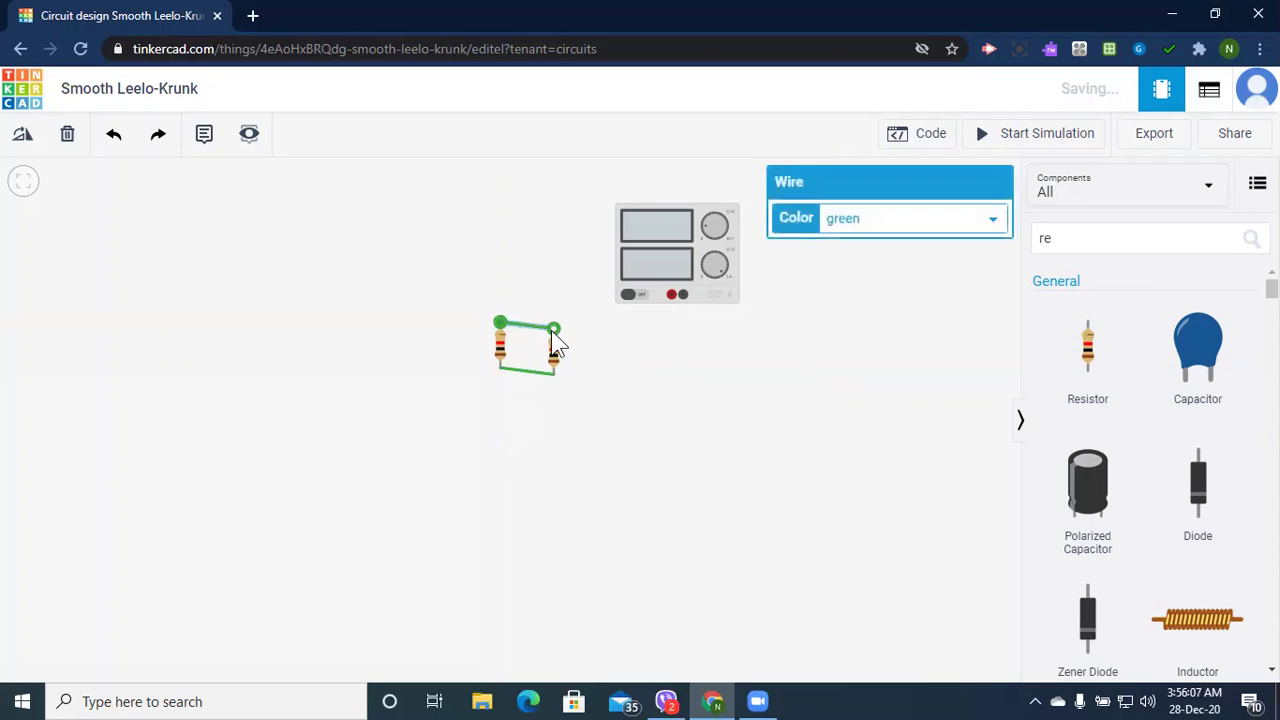
left_click(527, 410)
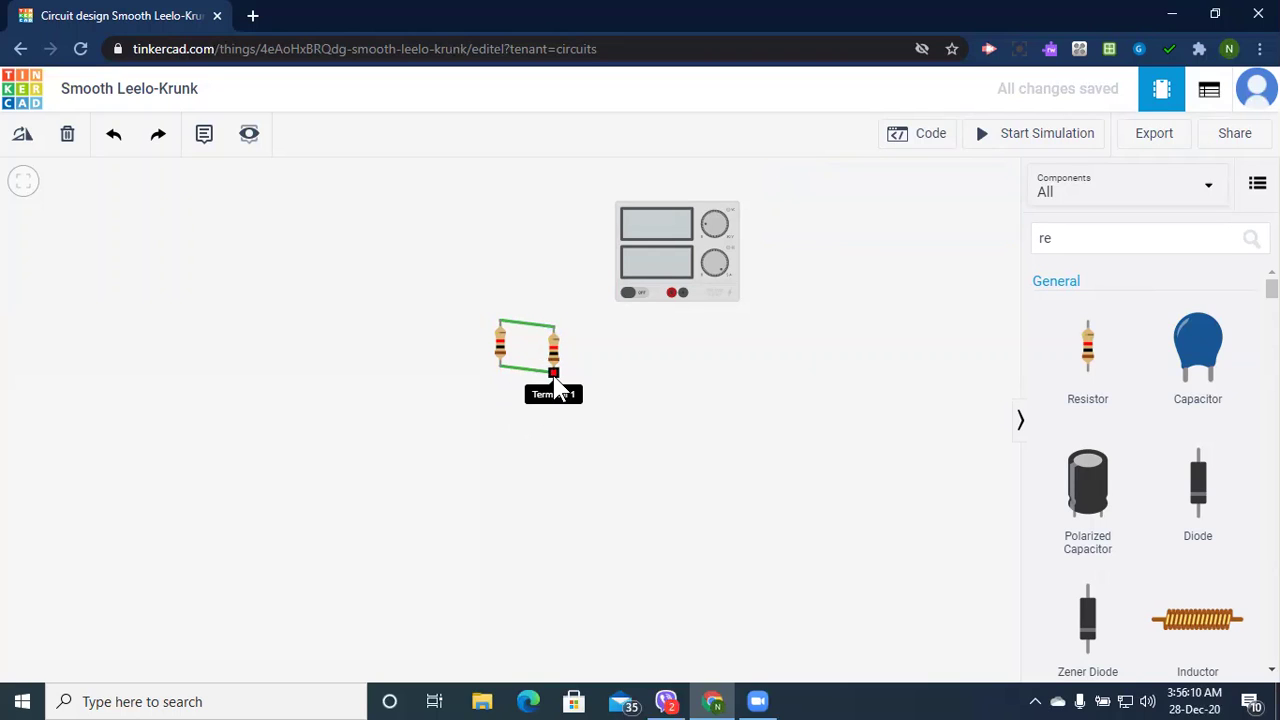
- Wire the left resistor's bottom terminal through the right resistor's bottom terminal to the power supply's negative terminal, with a bend below the supply
left_click(500, 365)
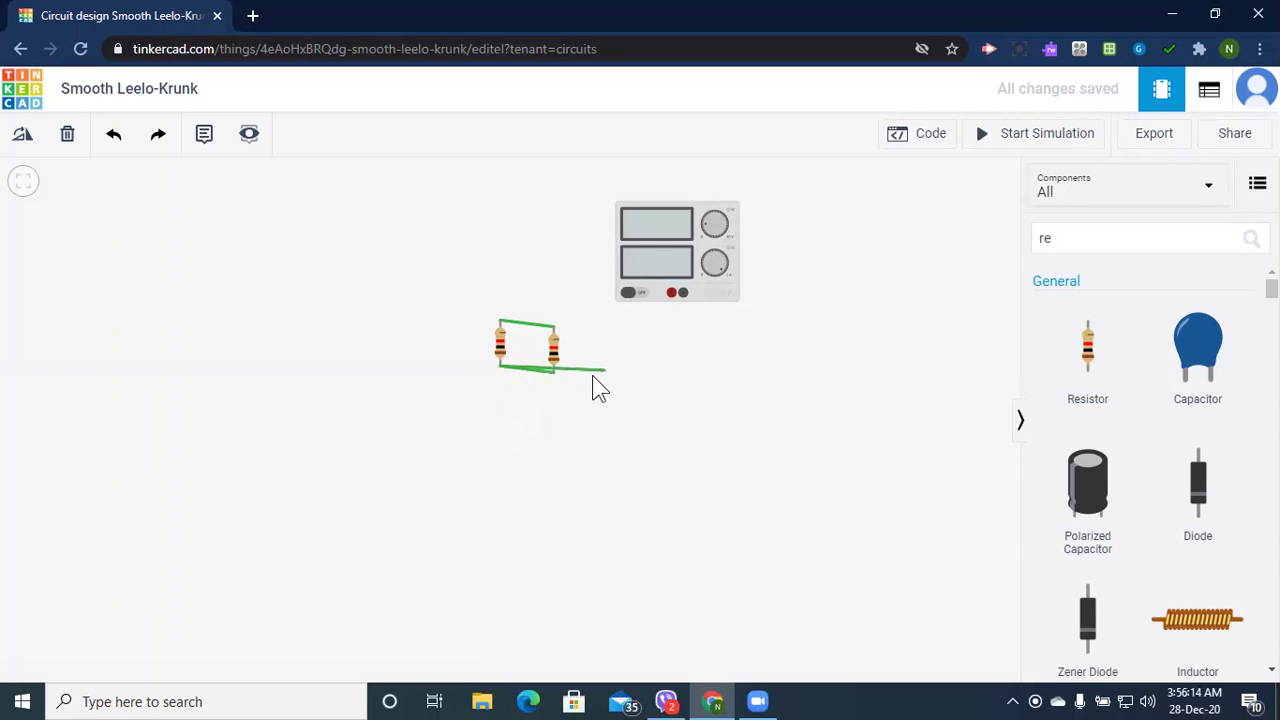
left_click(556, 374)
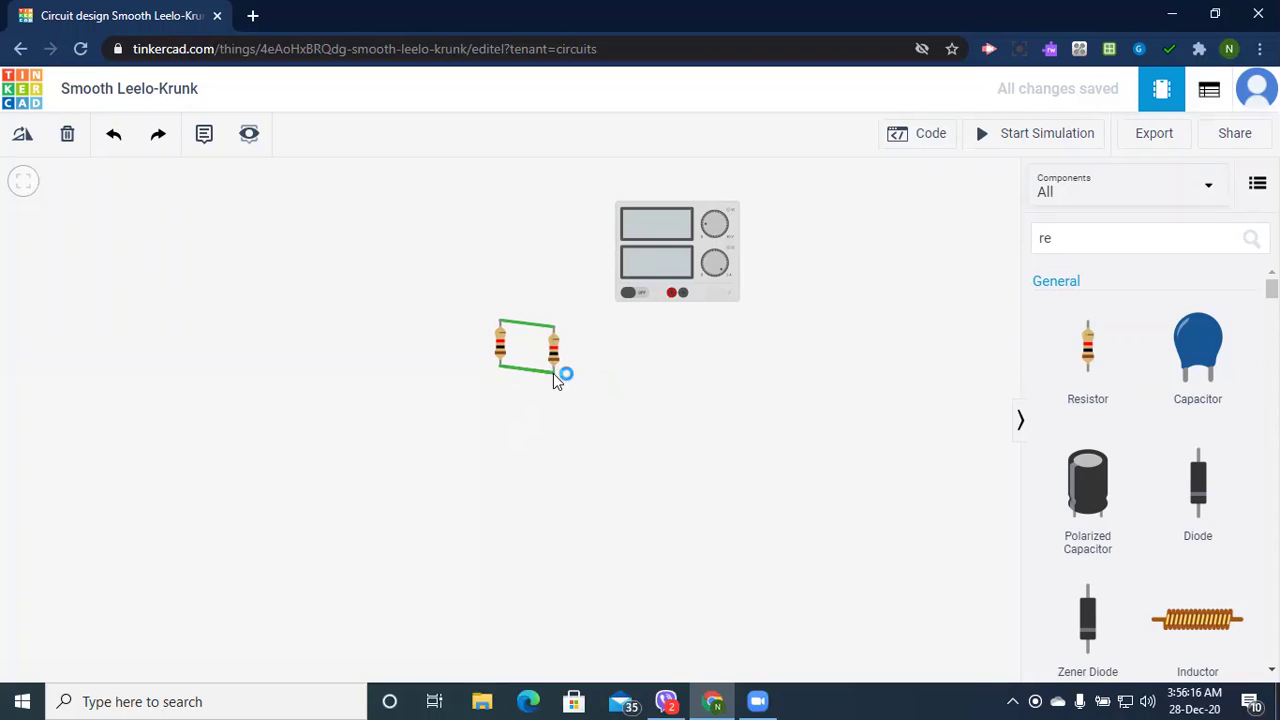
left_click(555, 374)
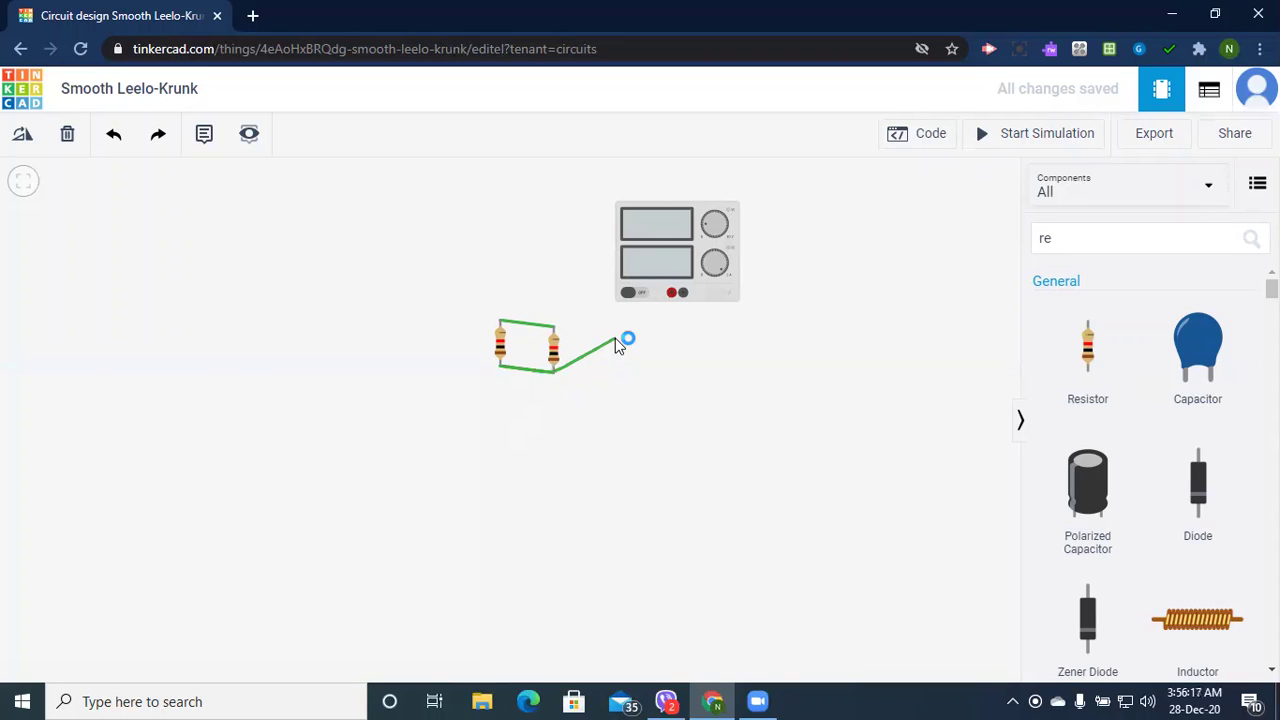
left_click(643, 387)
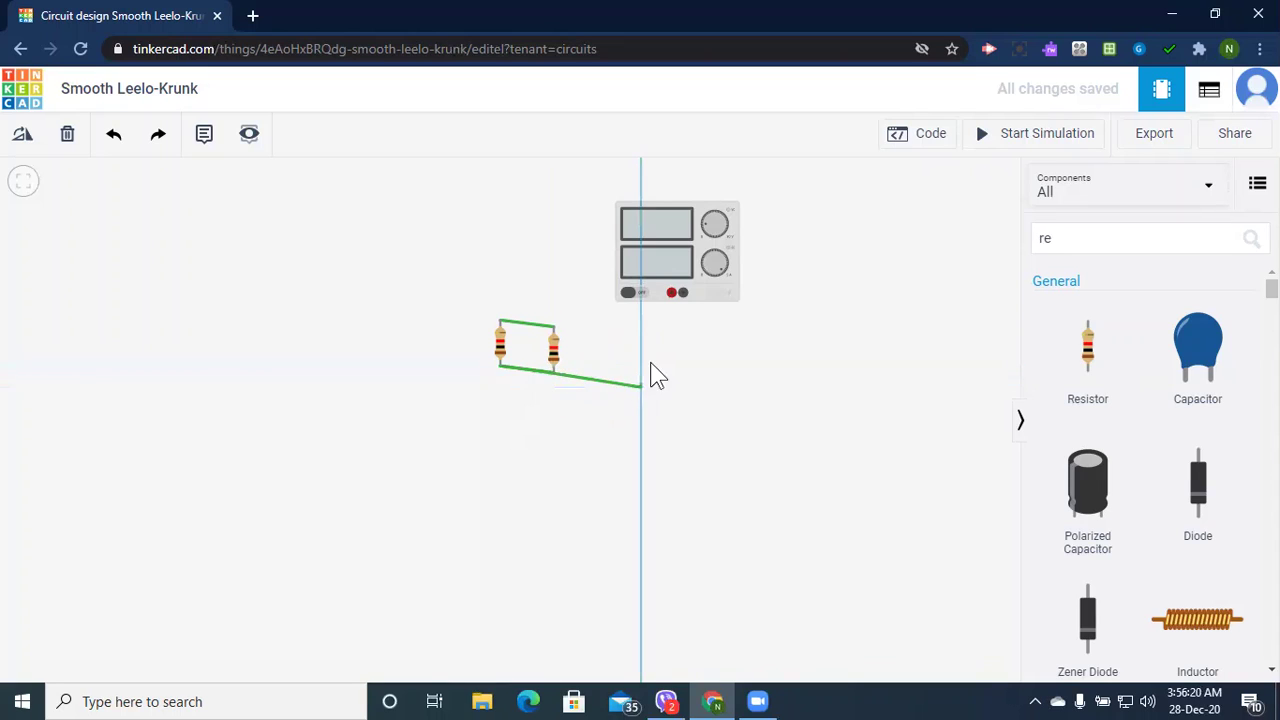
left_click(683, 295)
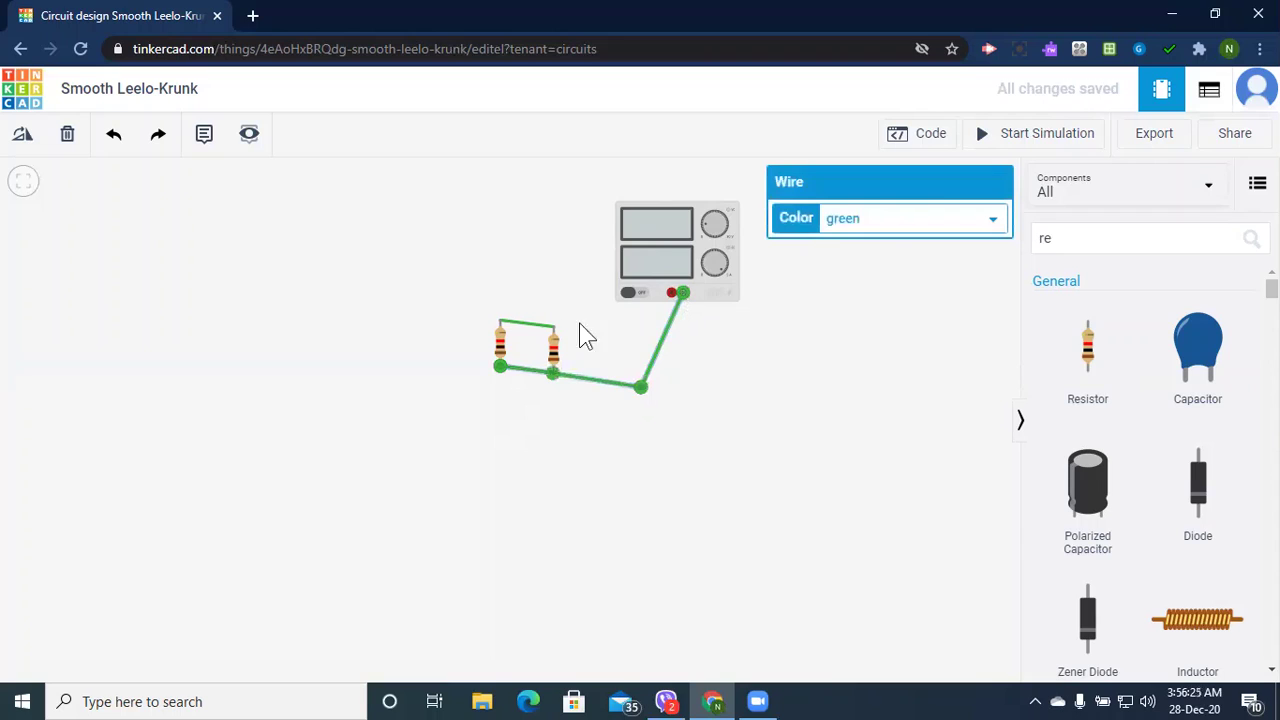
- Wire the power supply's positive terminal to the right resistor's top terminal, completing the parallel circuit, and start the simulation
left_click(671, 292)
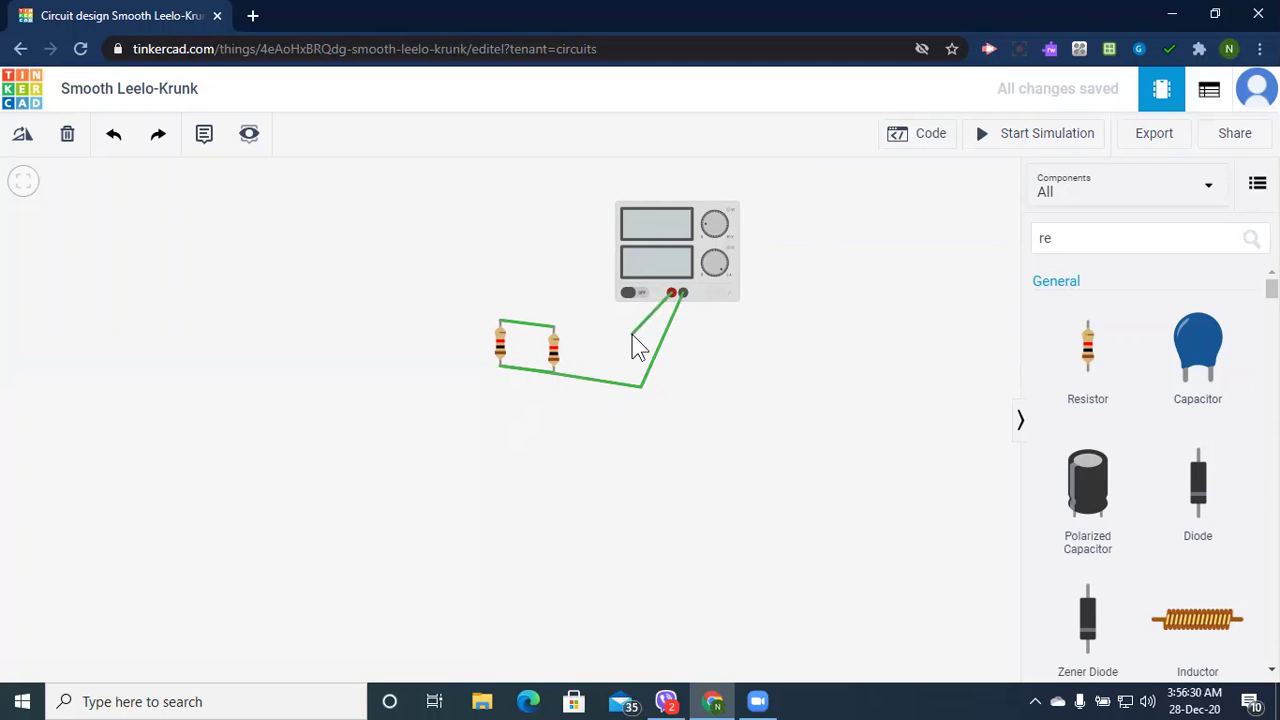
left_click(632, 334)
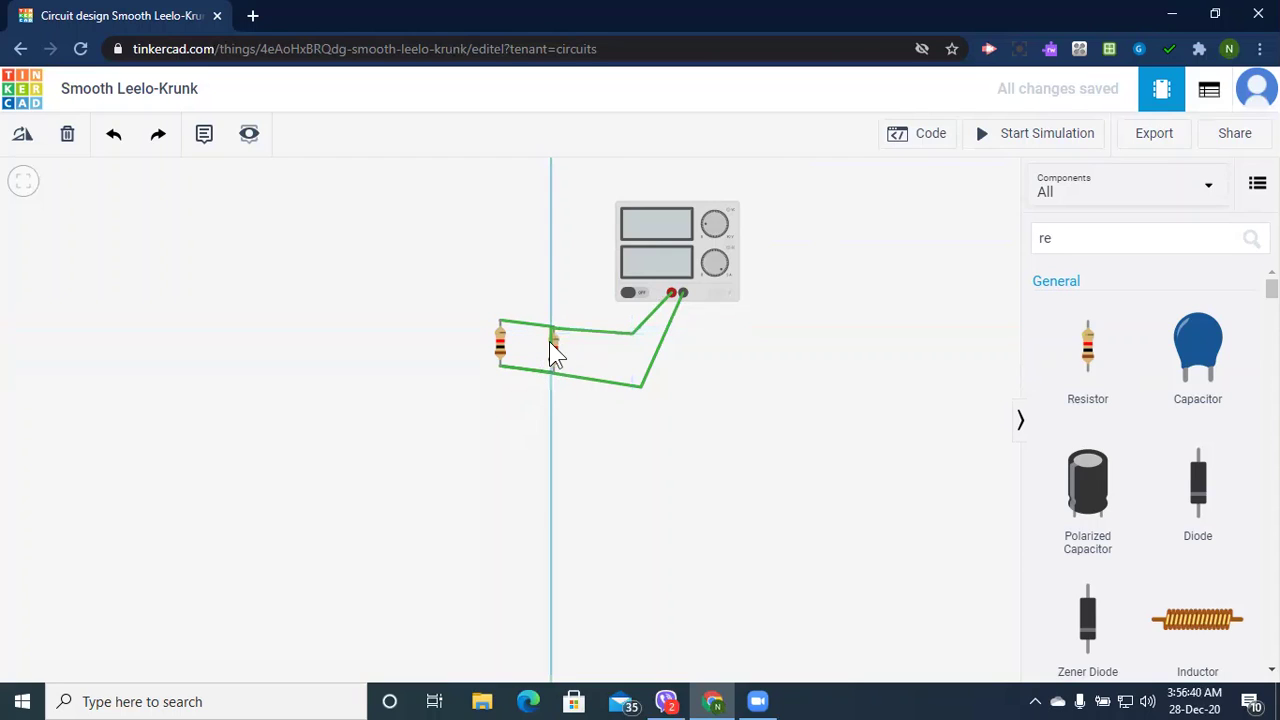
left_click(553, 330)
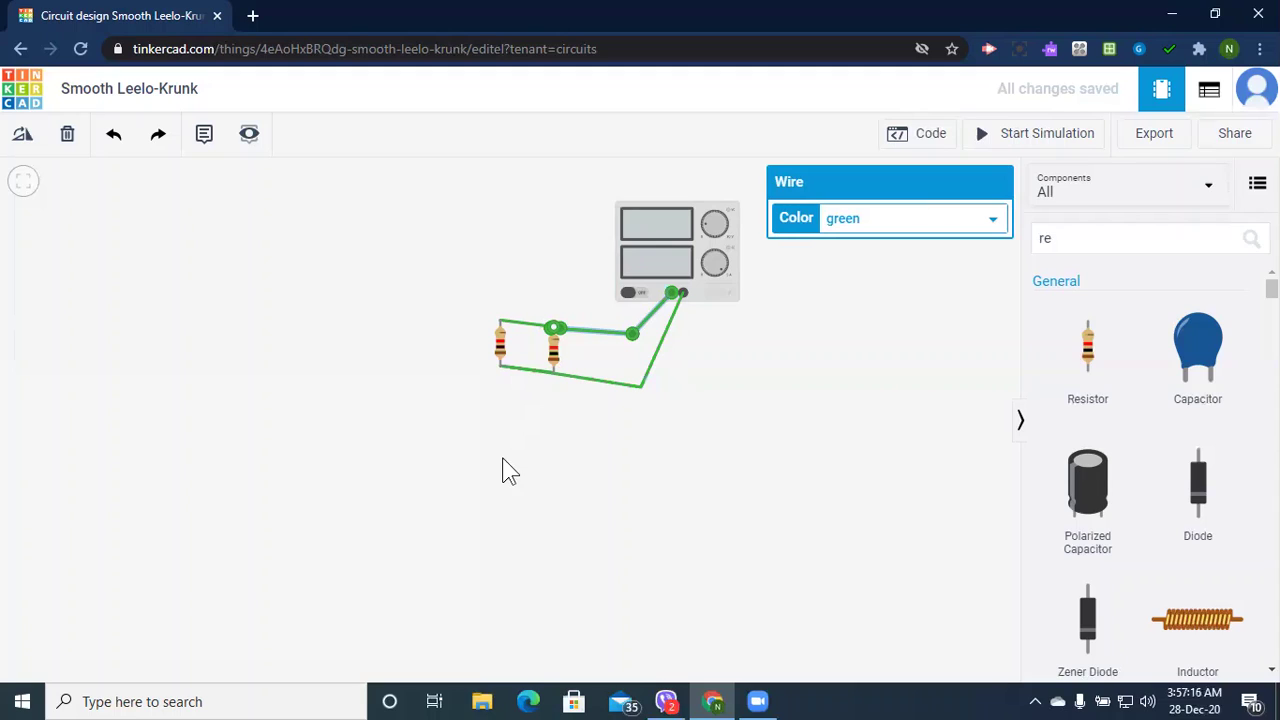
left_click(1027, 146)
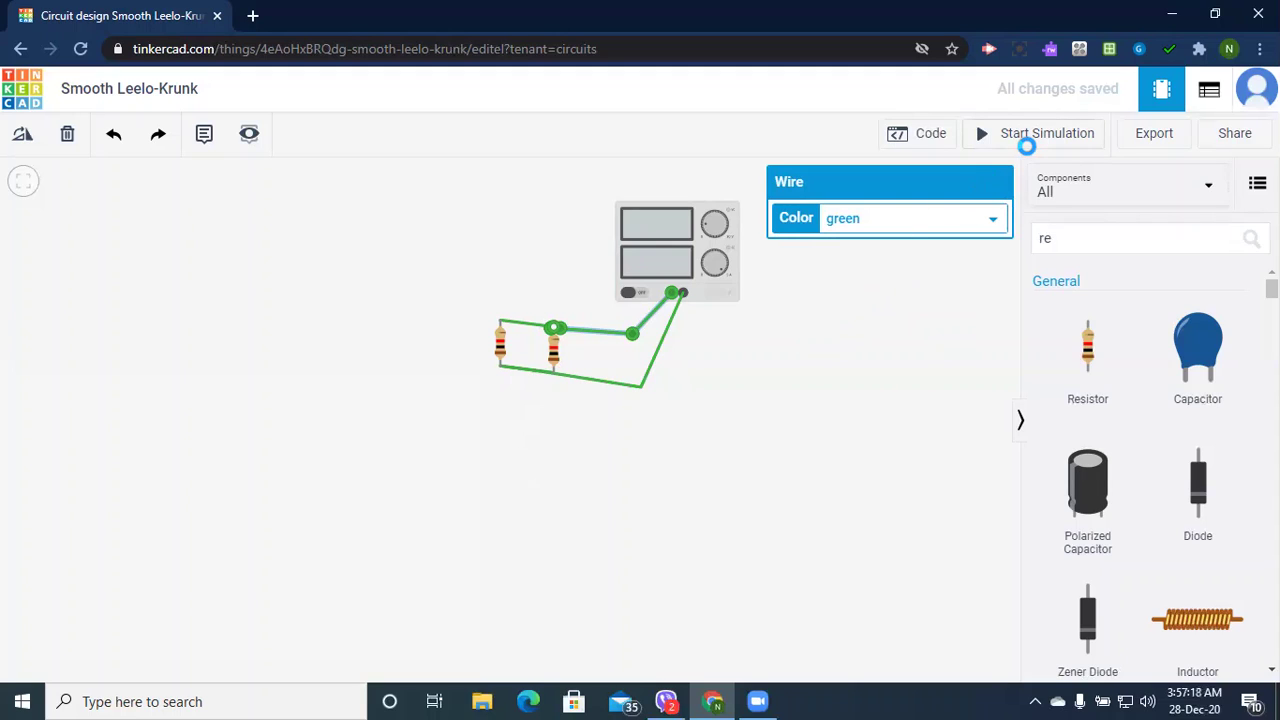